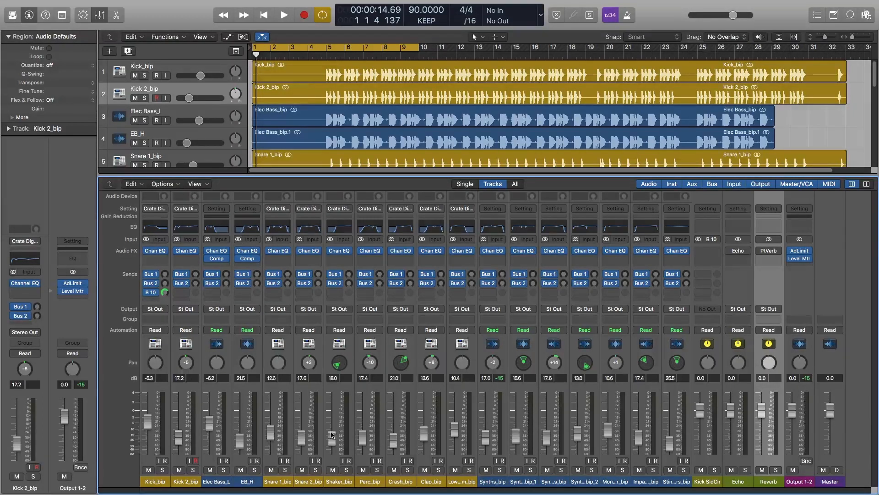
left_click(281, 392)
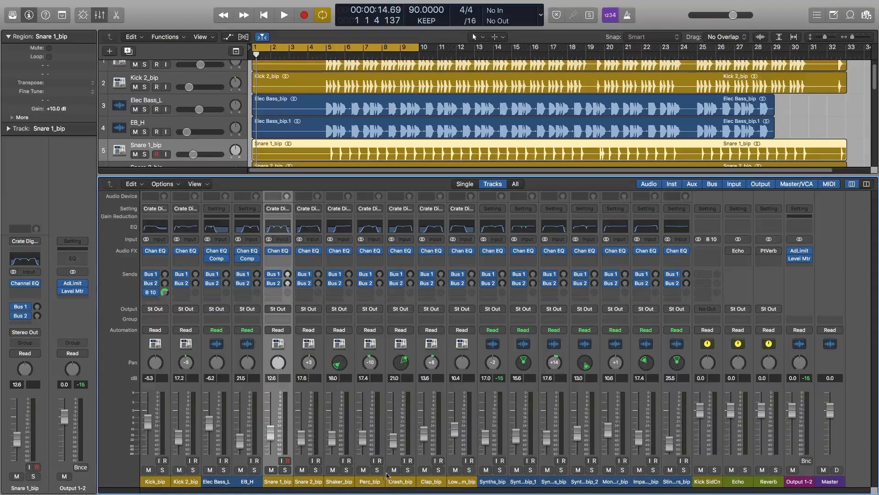
left_click(397, 393)
left_click(343, 388)
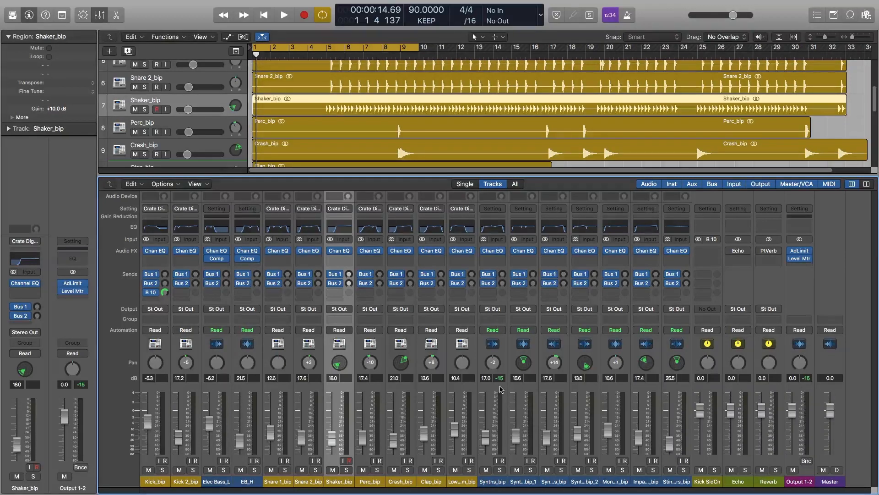
left_click(500, 389)
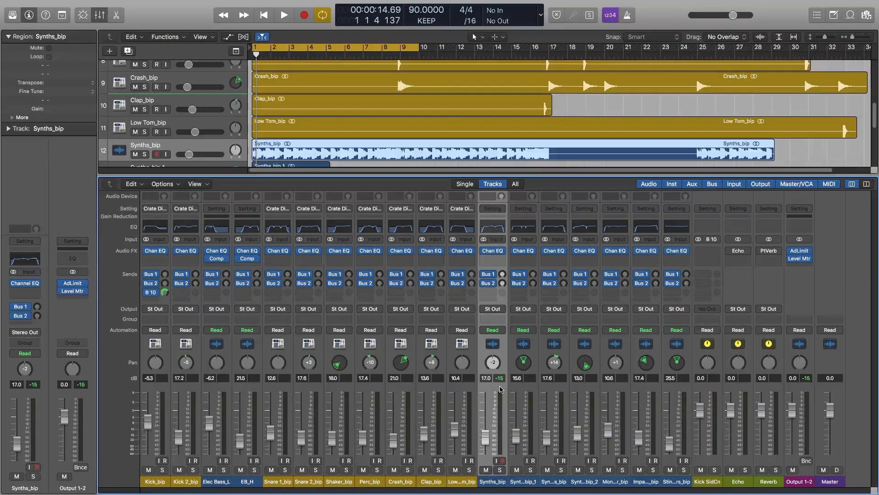
key("space")
key("space")
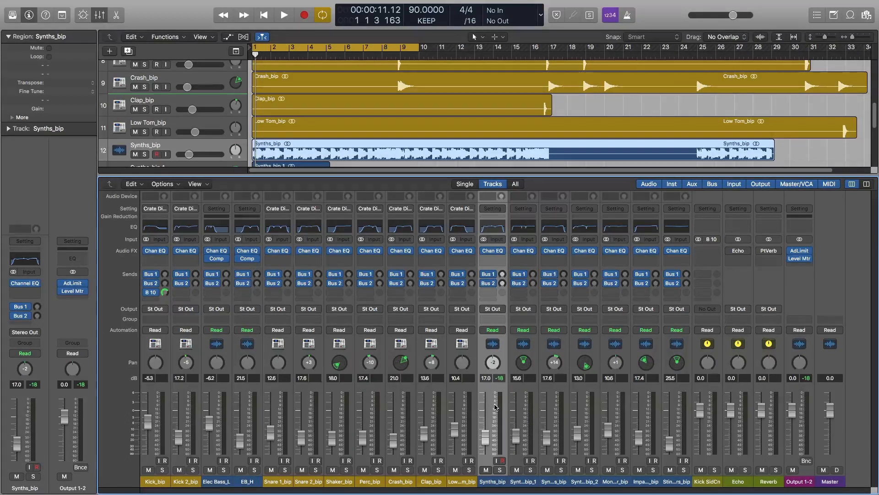
Select the Snare 1_bip channel strip and look through the reverb plug-ins offered for its empty effect slot.
left_click(286, 391)
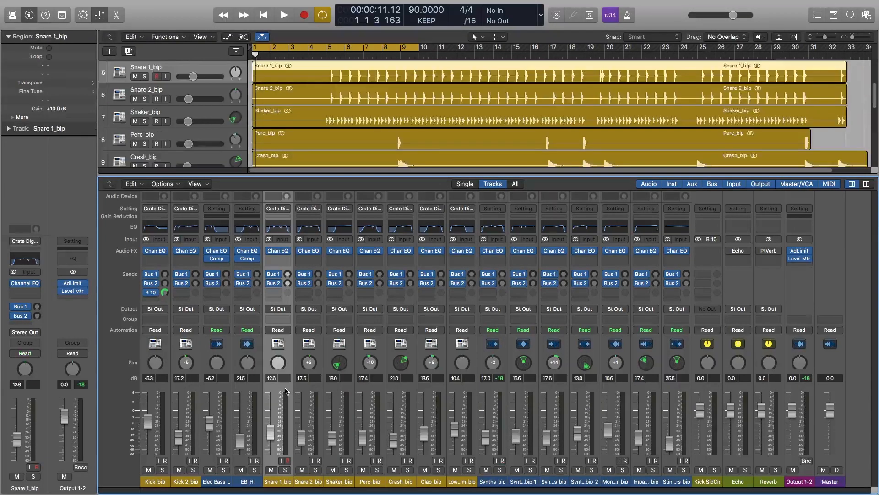
left_click(287, 260)
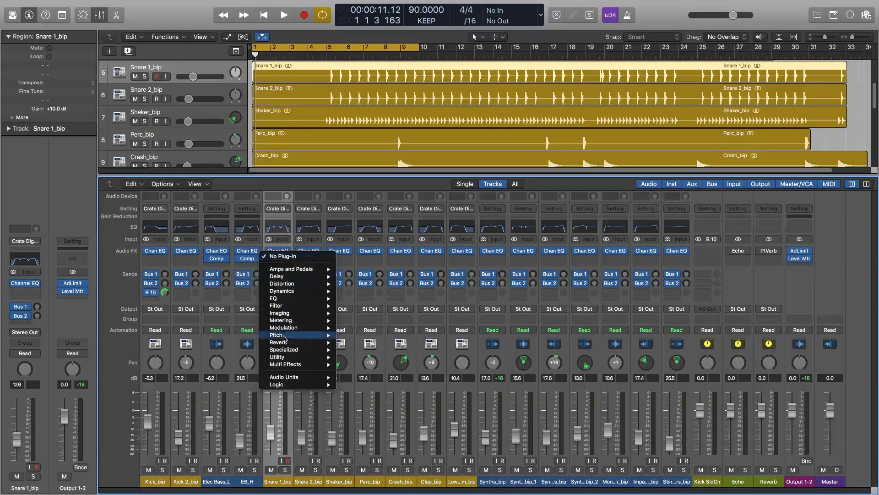
mouse_move(284, 342)
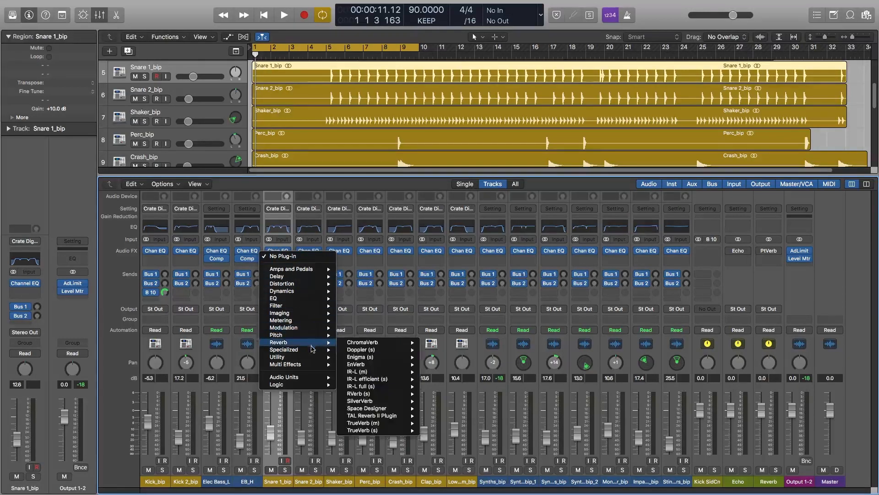
left_click(853, 455)
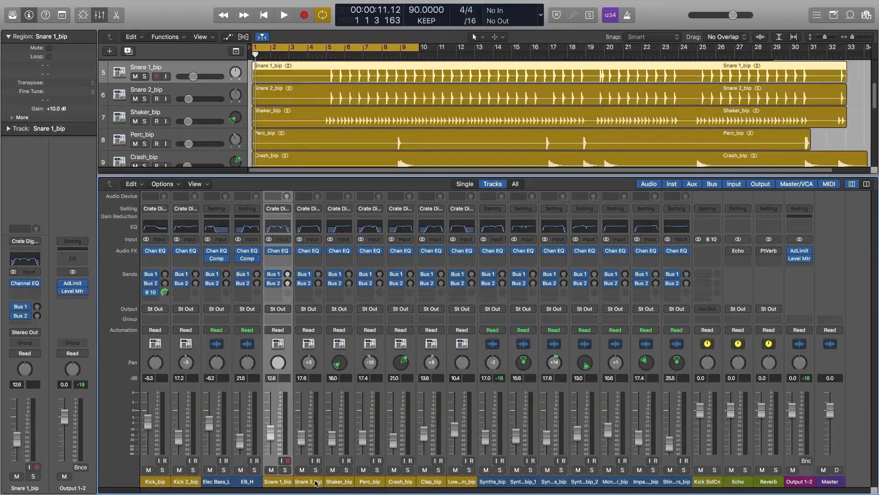
Add Crash_bip and Shaker_bip to the Snare 1_bip channel selection and send all three to Bus 20.
left_click(413, 364, "super")
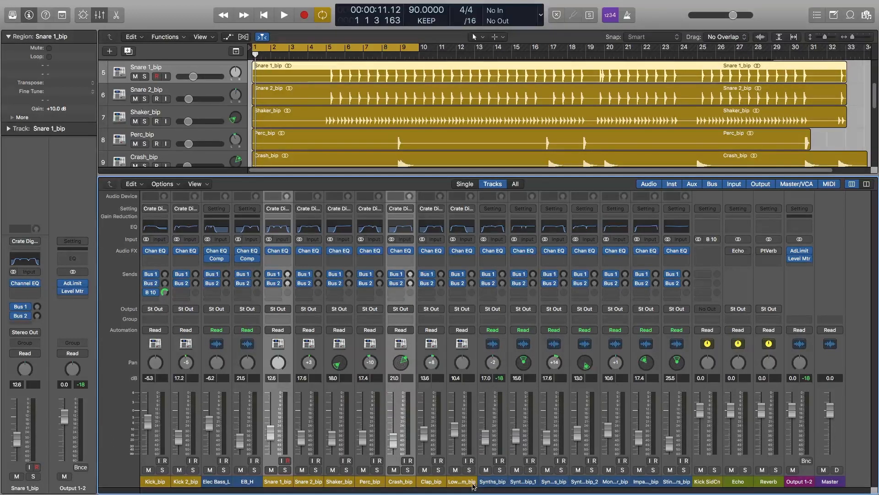
scroll(242, 106, "down", 3)
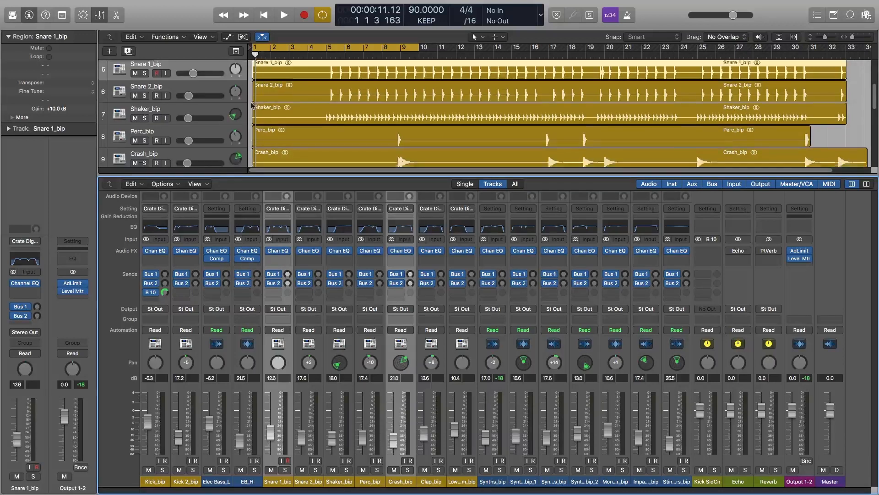
scroll(235, 108, "up", 7)
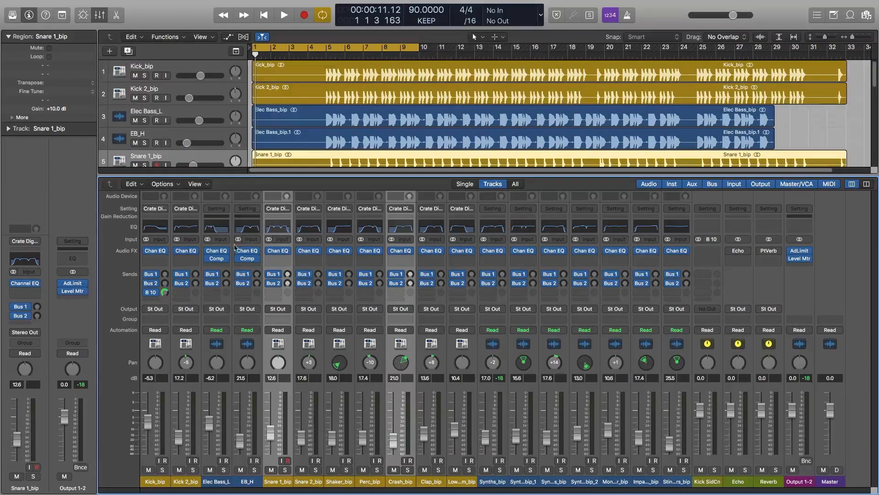
left_click(340, 393)
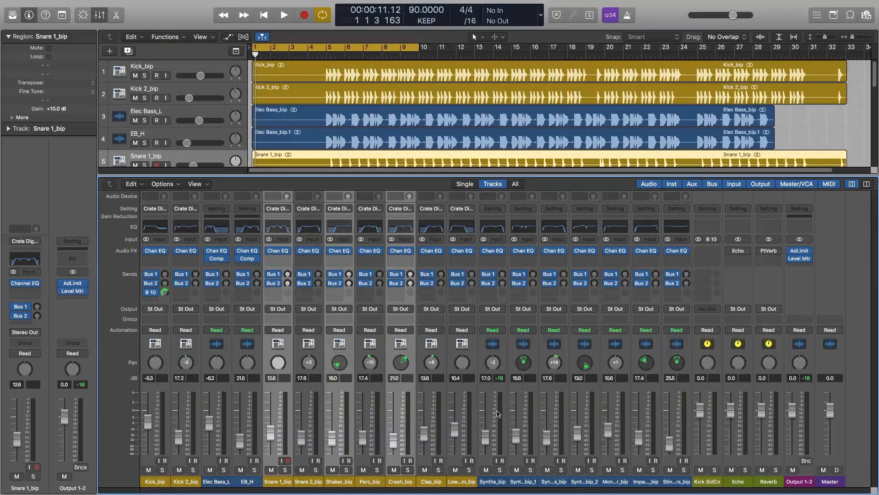
left_click(277, 296)
mouse_move(284, 333)
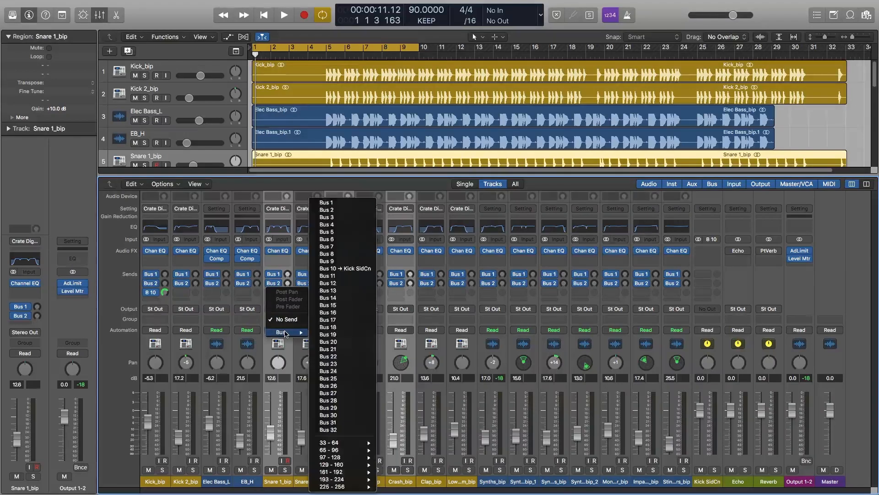
left_click(355, 345)
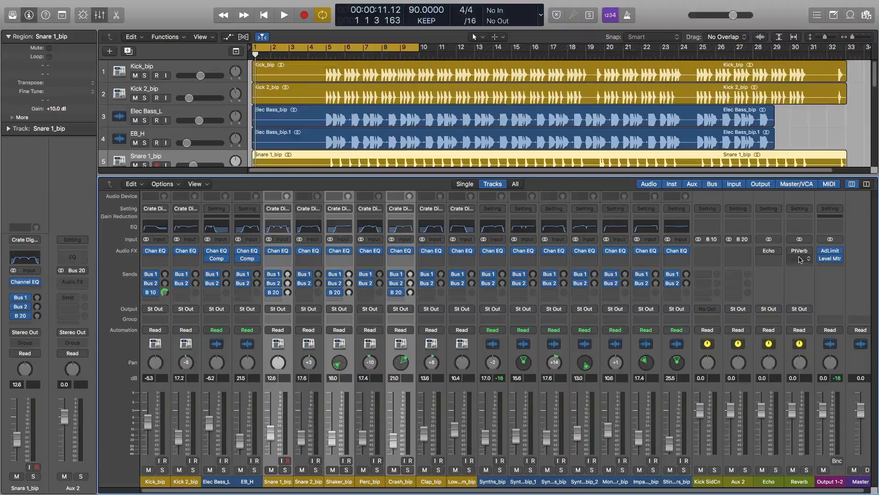
mouse_move(802, 254)
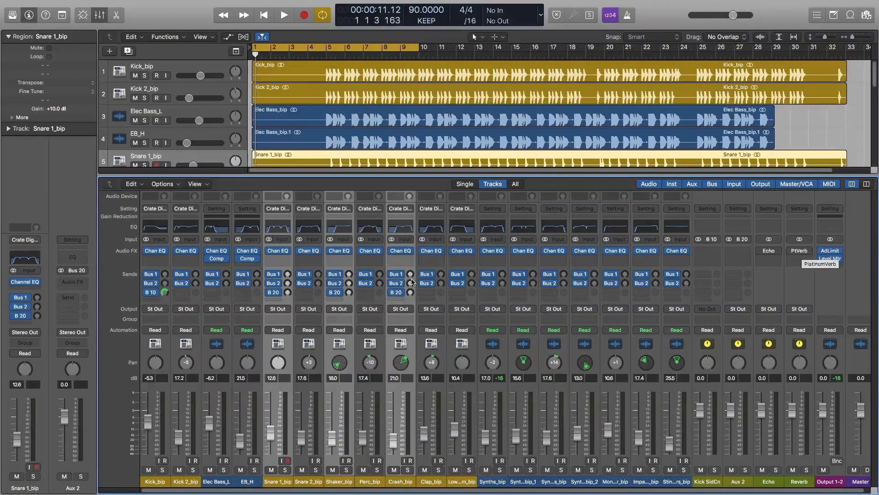
Select the Synths_bip and Monster_bip channels together and send both to Bus 21.
left_click(503, 399)
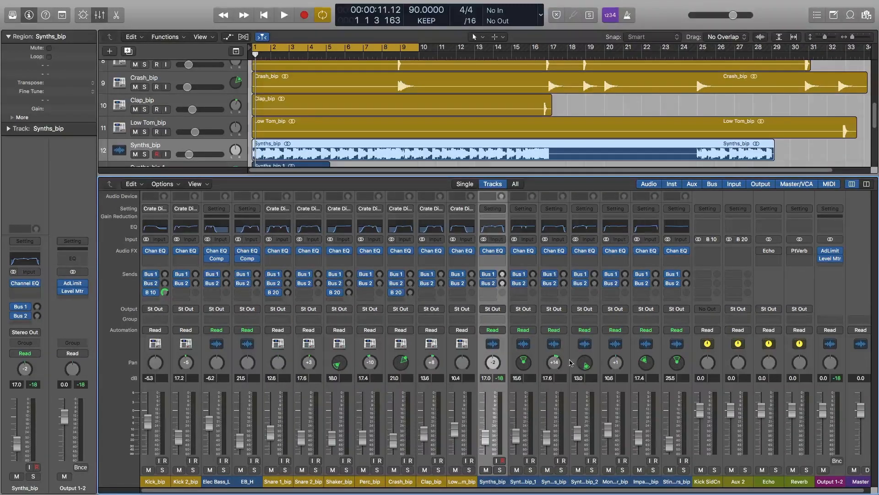
scroll(426, 130, "down", 6)
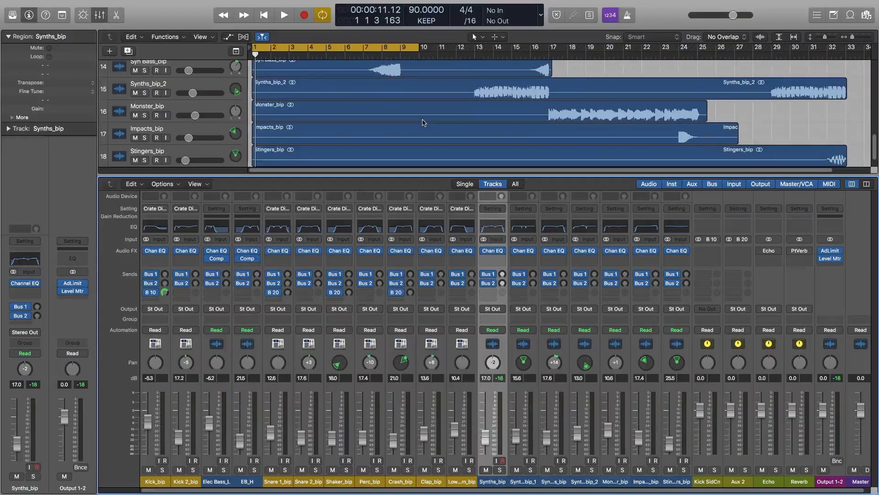
scroll(423, 123, "up", 2)
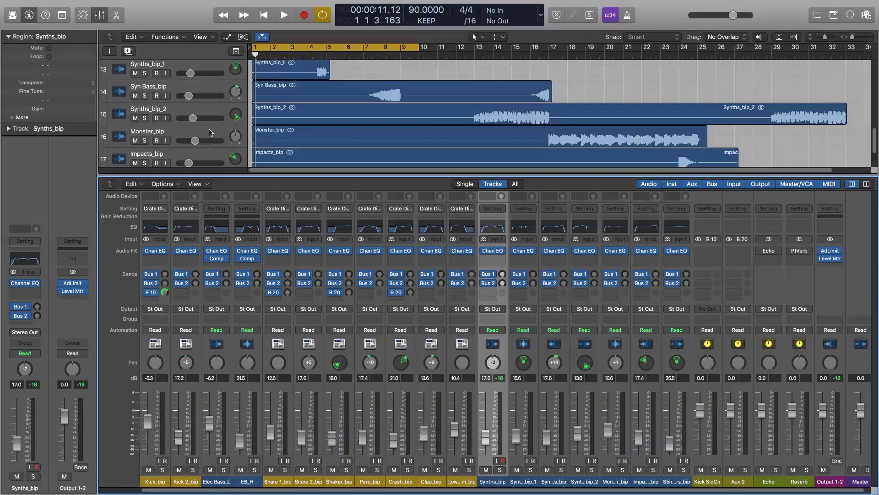
left_click(209, 132)
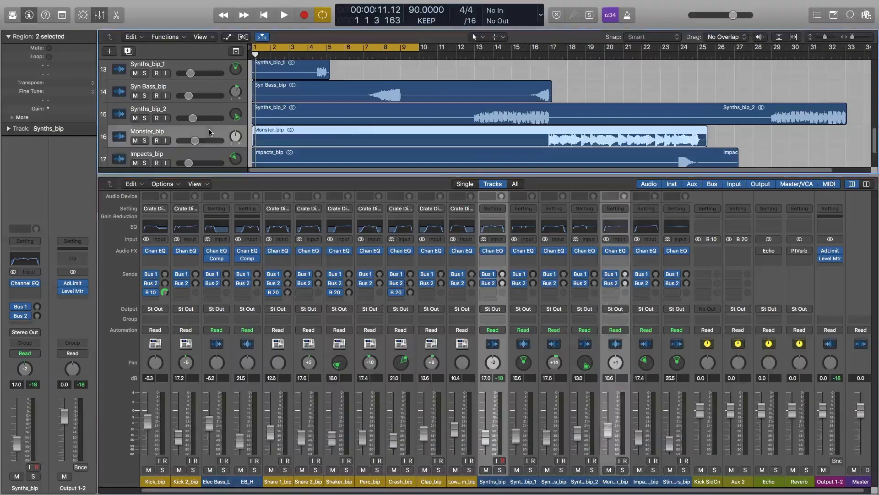
left_click(493, 296)
mouse_move(502, 334)
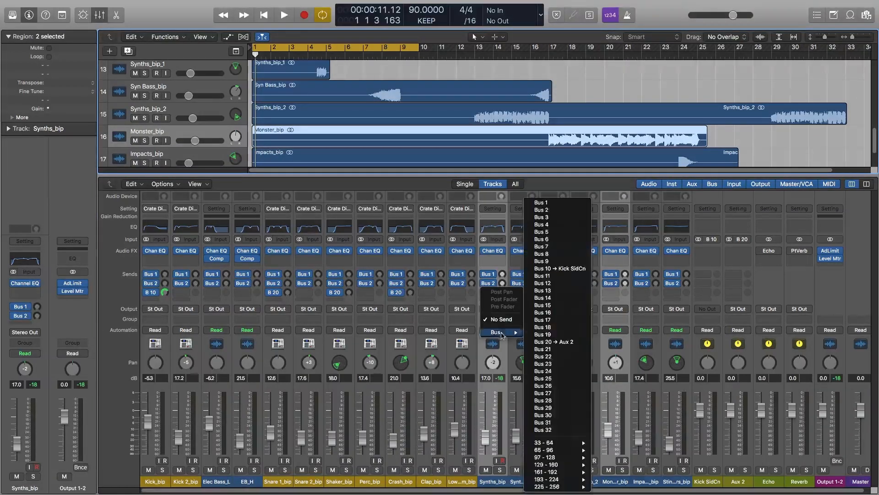
left_click(568, 352)
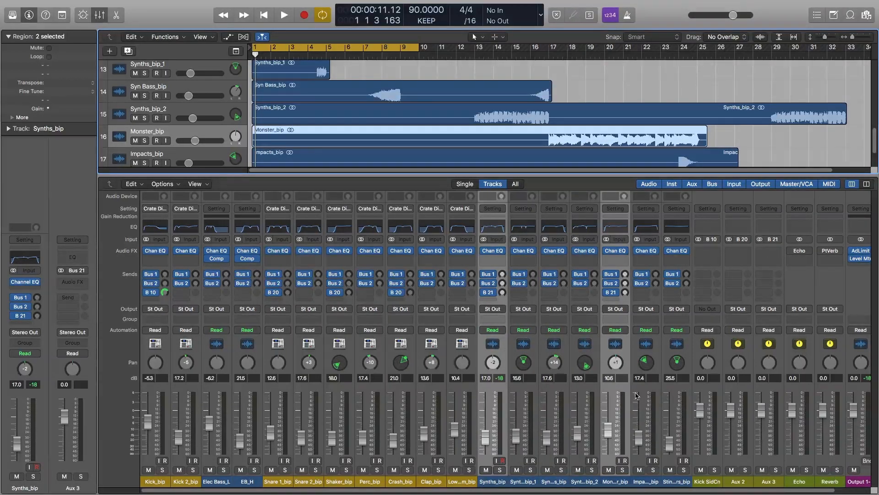
left_click(499, 300)
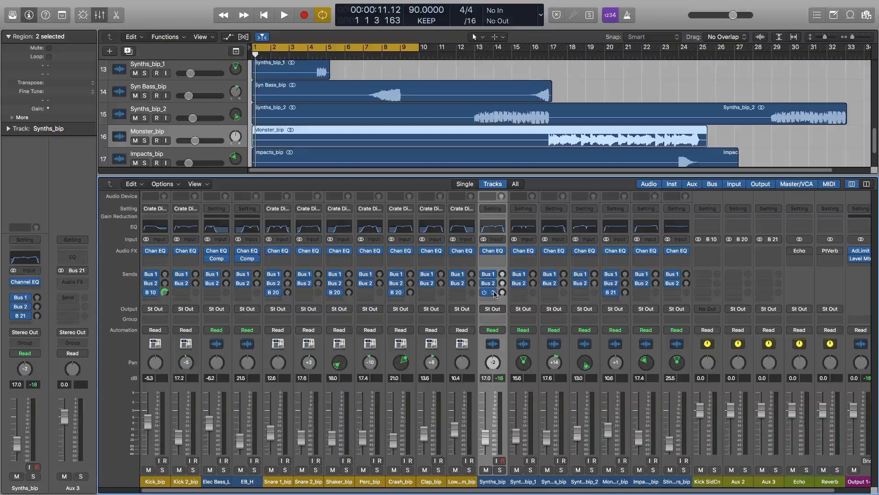
left_click(494, 293)
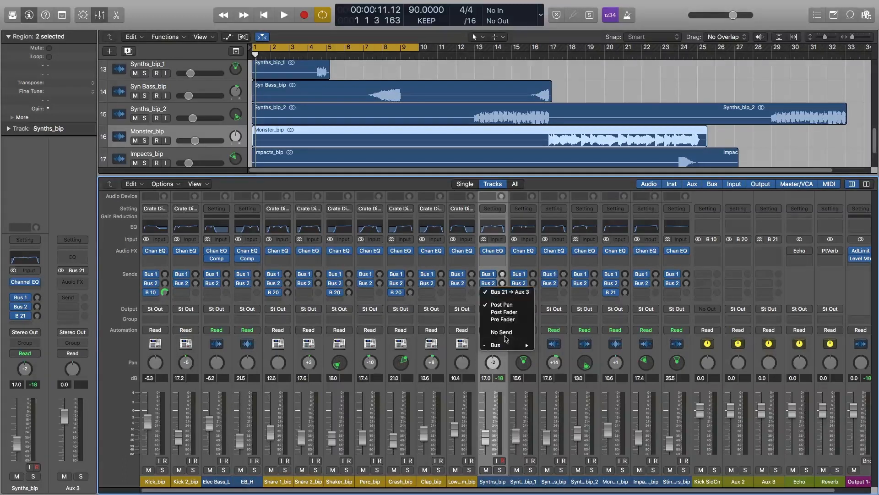
mouse_move(507, 349)
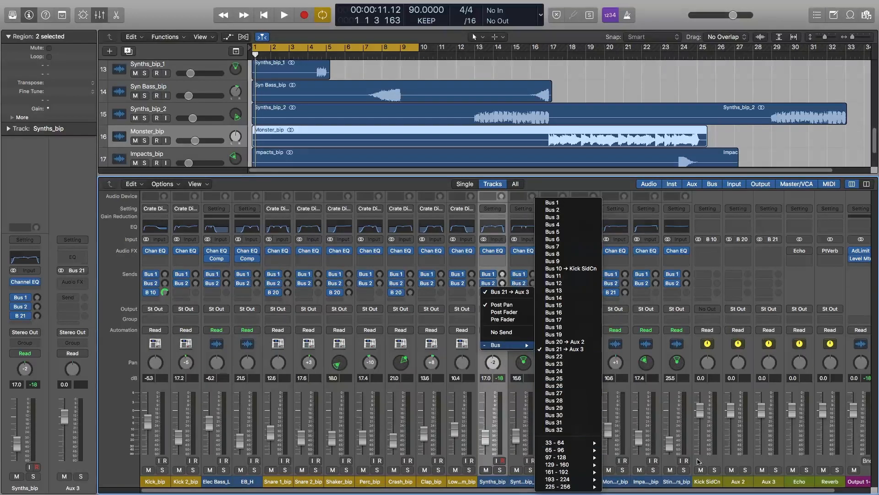
left_click(710, 464)
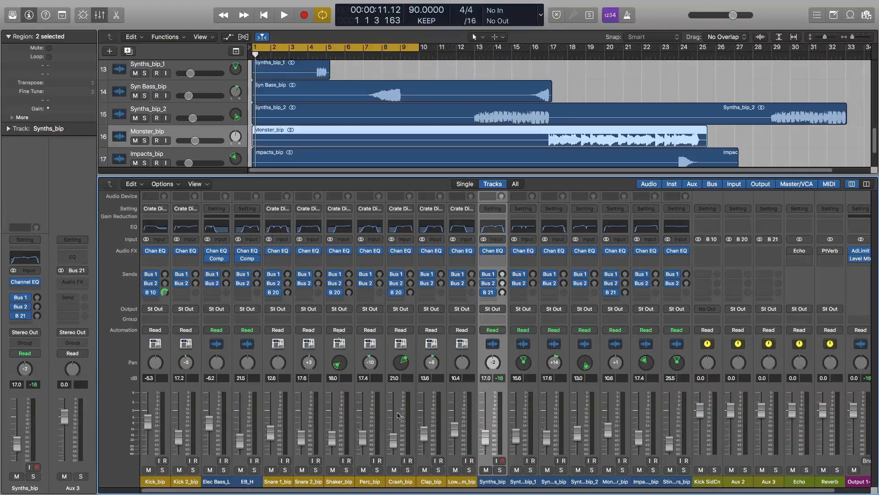
Send the Clap_bip channel to Bus 22 through its third send slot.
left_click(440, 303)
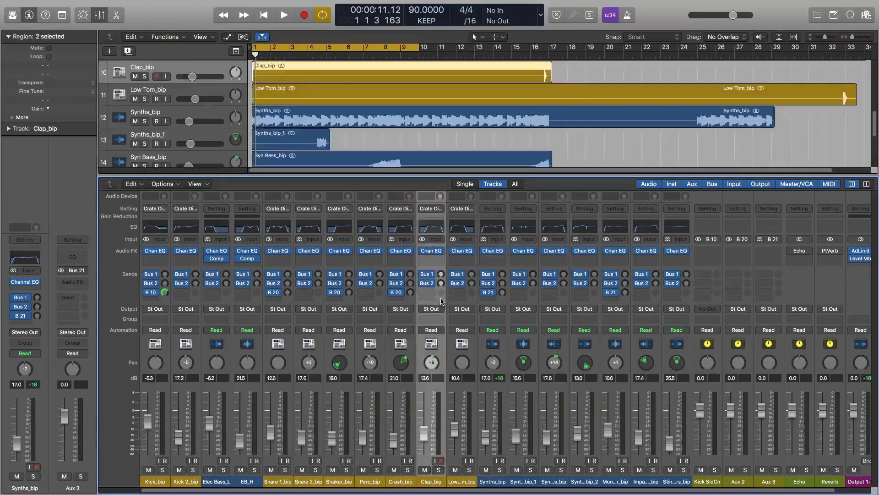
left_click(432, 292)
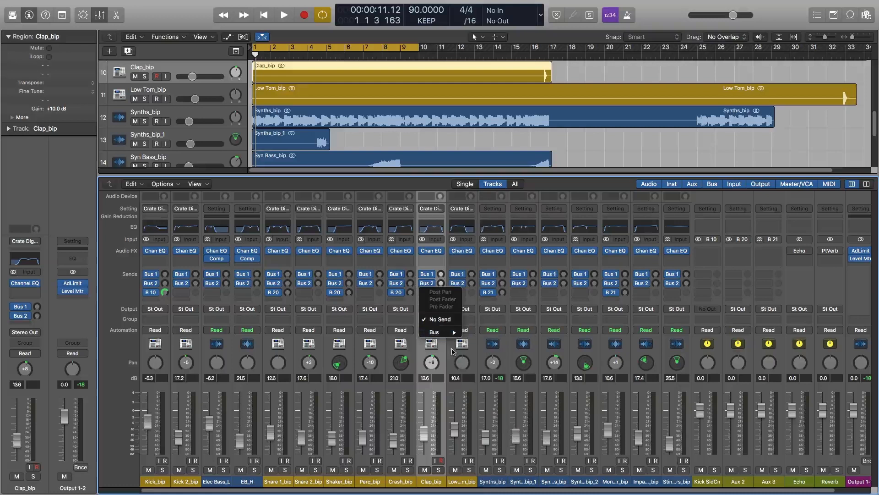
mouse_move(455, 332)
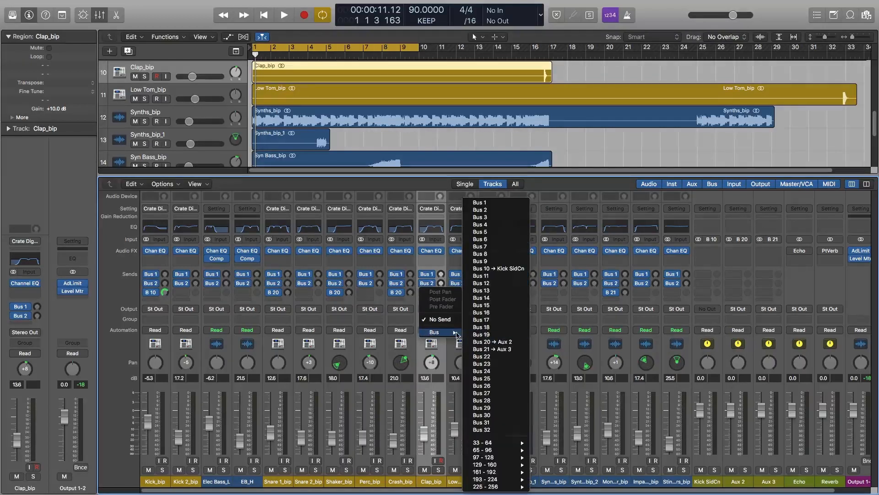
left_click(504, 356)
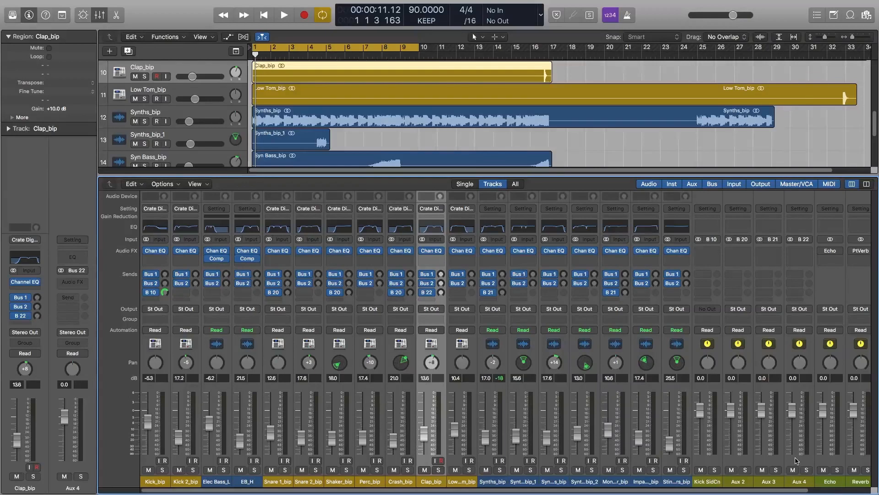
left_click(747, 462)
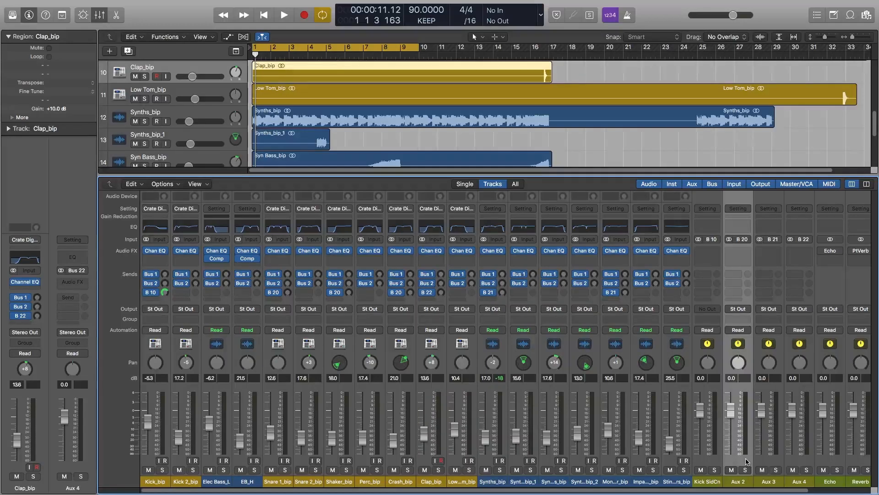
double_click(741, 483)
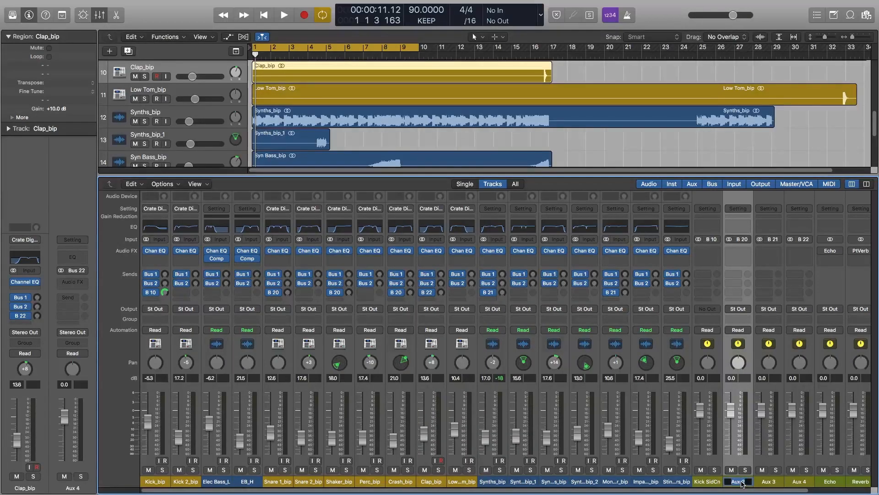
type("Plat")
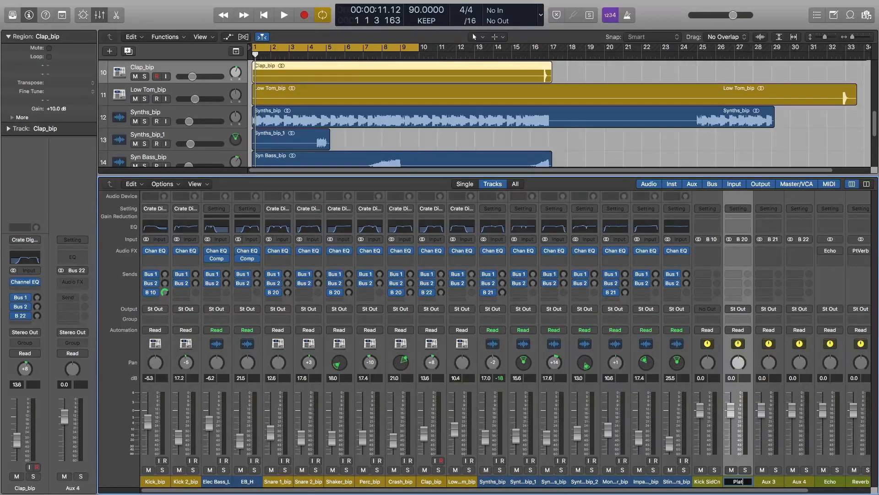
key("Escape")
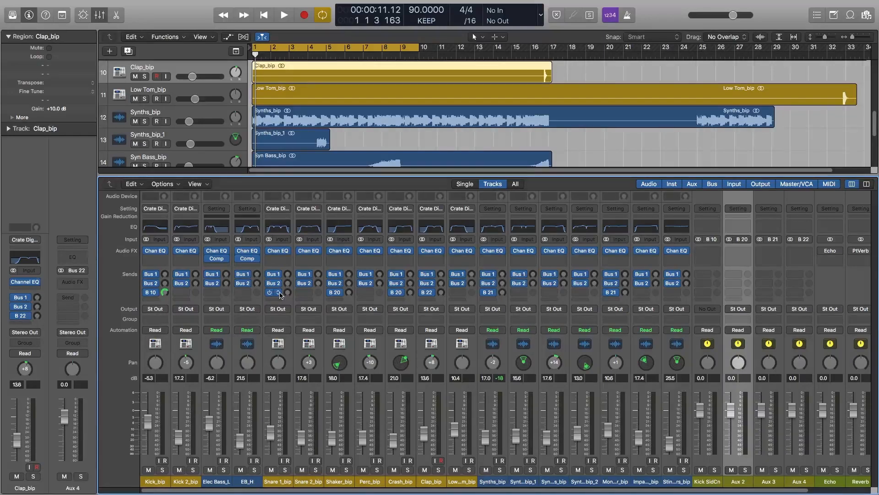
Rename the Aux 2 channel, fed by Bus 20, as Plate.
double_click(744, 482)
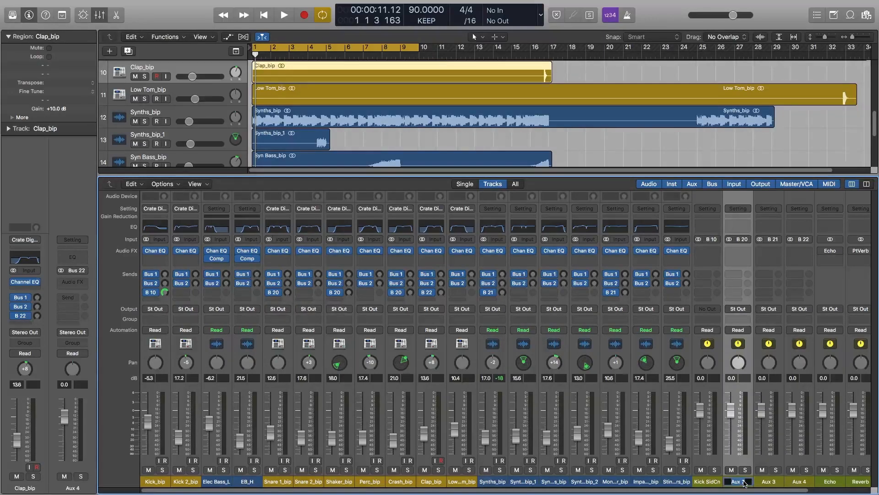
type("Pla")
key("Return")
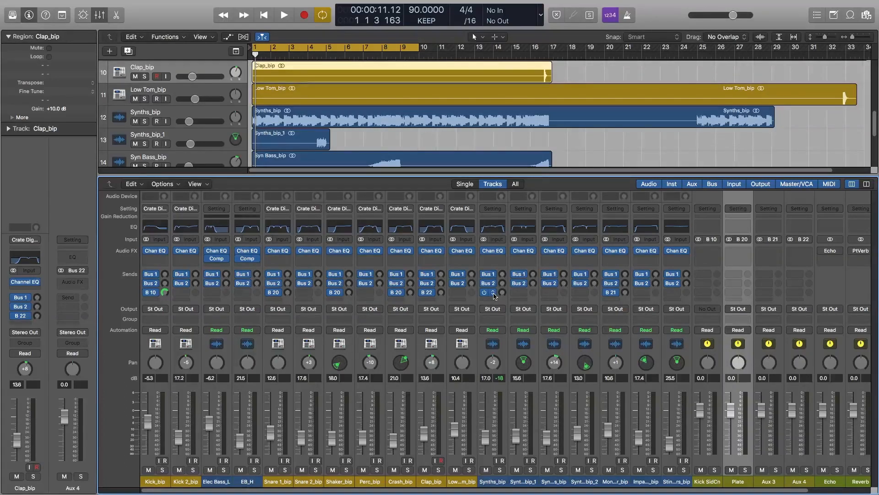
Rename the Aux 3 channel, fed by Bus 21, as Large.
left_click_drag(610, 292, 503, 291)
left_click(778, 465)
double_click(776, 482)
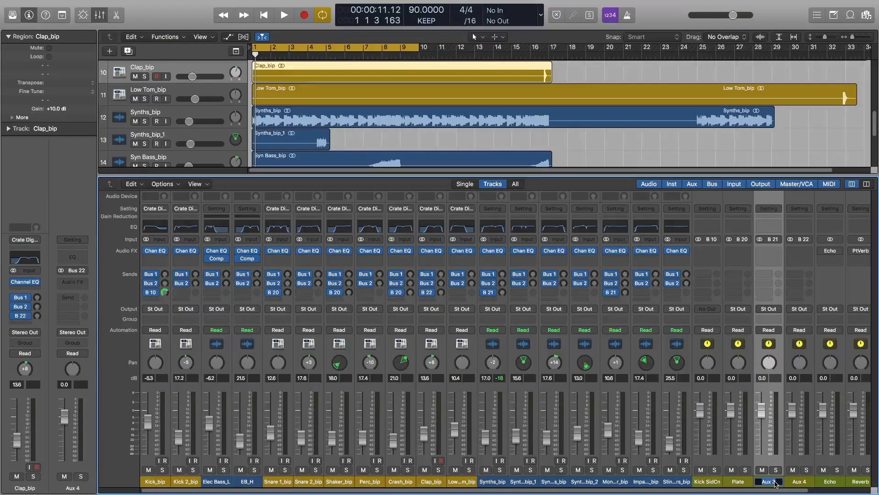
type("Large")
key("Return")
Rename the Aux 4 channel, fed by Bus 22, as Small and copy the Reverb channel's PlatinumVerb onto it.
left_click(811, 464)
mouse_move(430, 293)
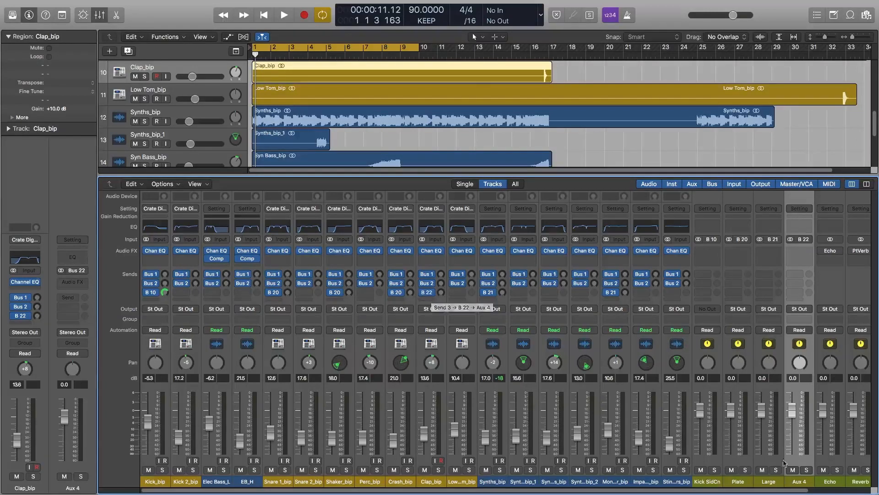
double_click(800, 483)
type("Small")
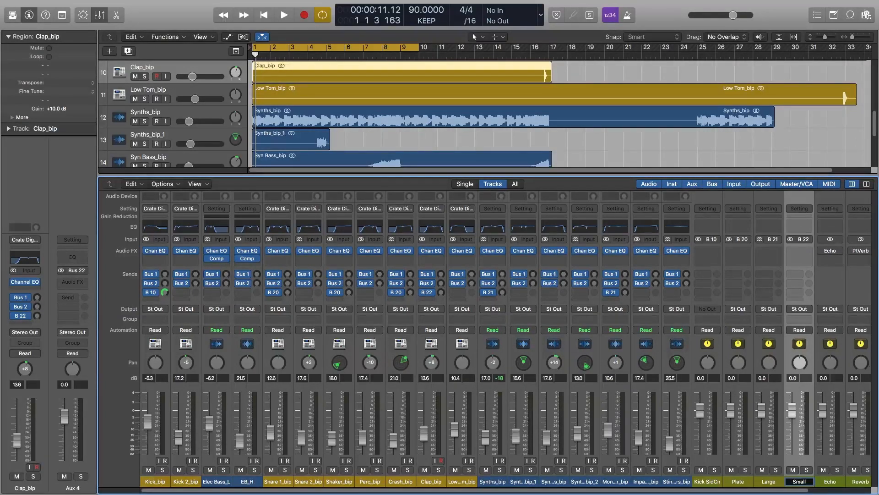
key("Return")
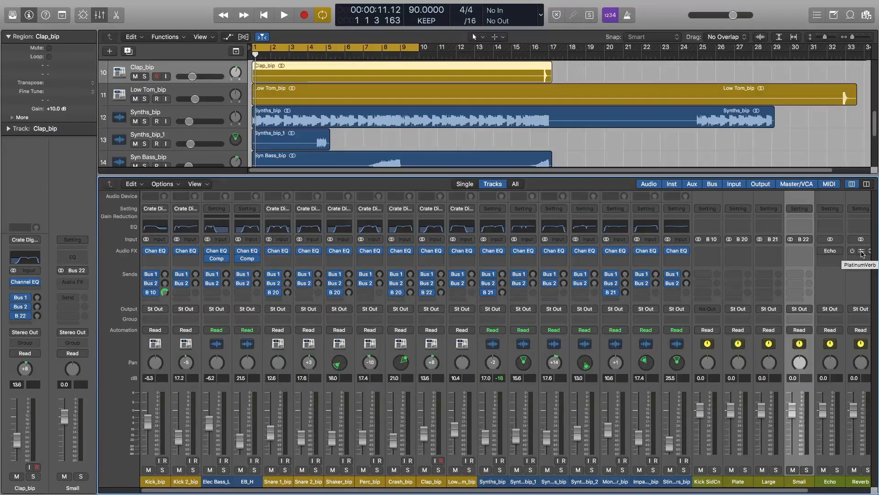
left_click_drag(862, 255, 802, 254)
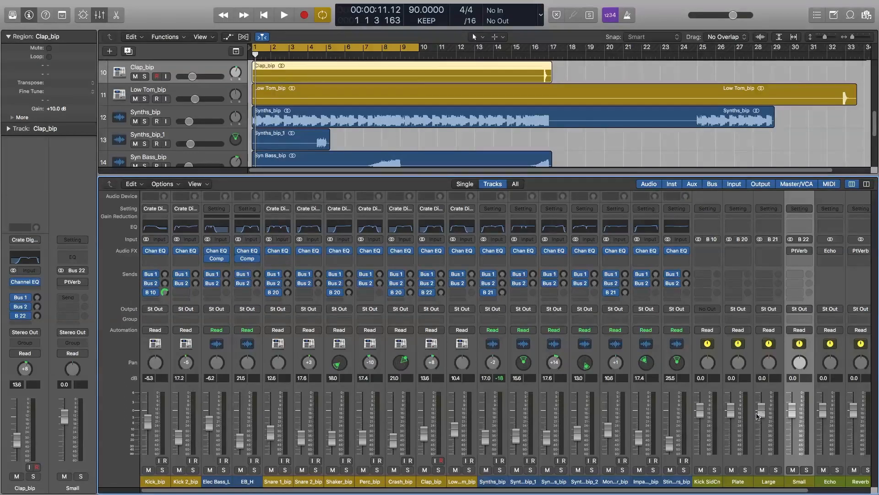
Insert a stereo Space Designer reverb on the Plate channel and move its window toward the centre.
left_click(750, 439)
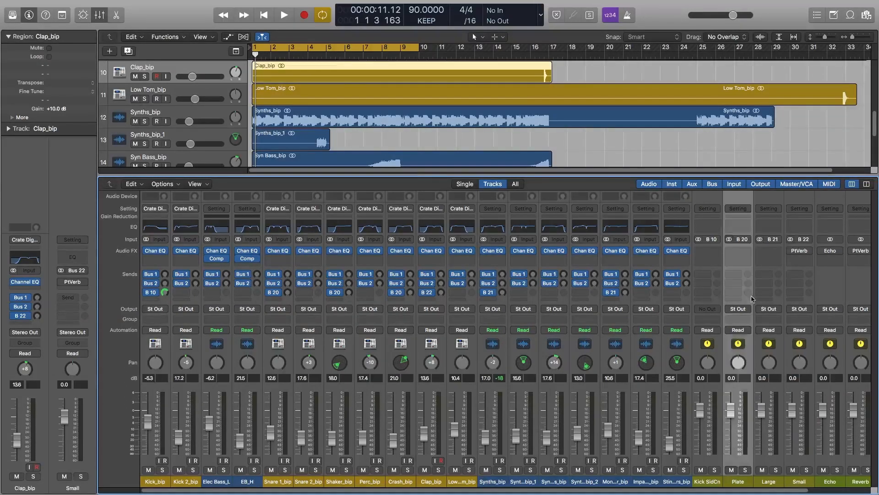
left_click(738, 250)
mouse_move(758, 293)
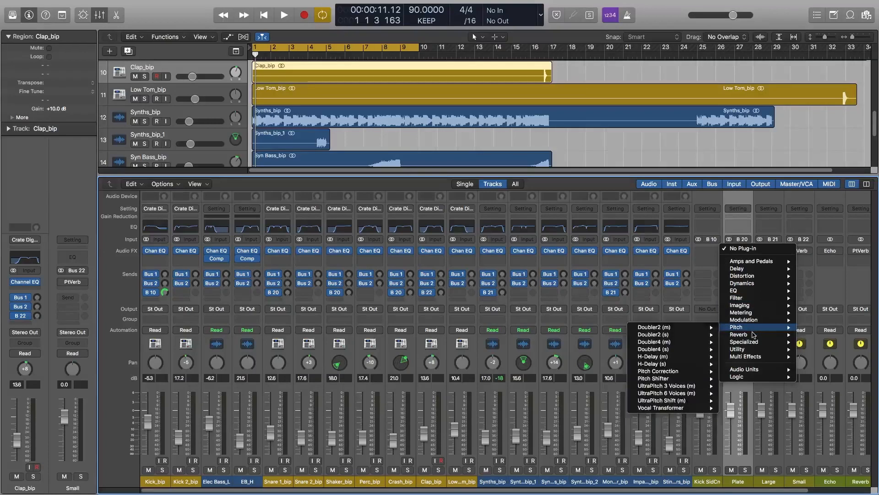
mouse_move(754, 335)
mouse_move(676, 401)
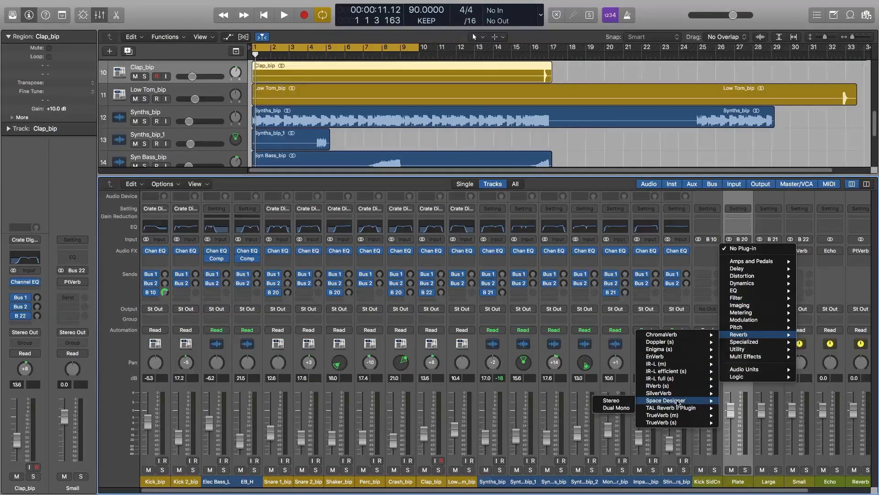
left_click(612, 401)
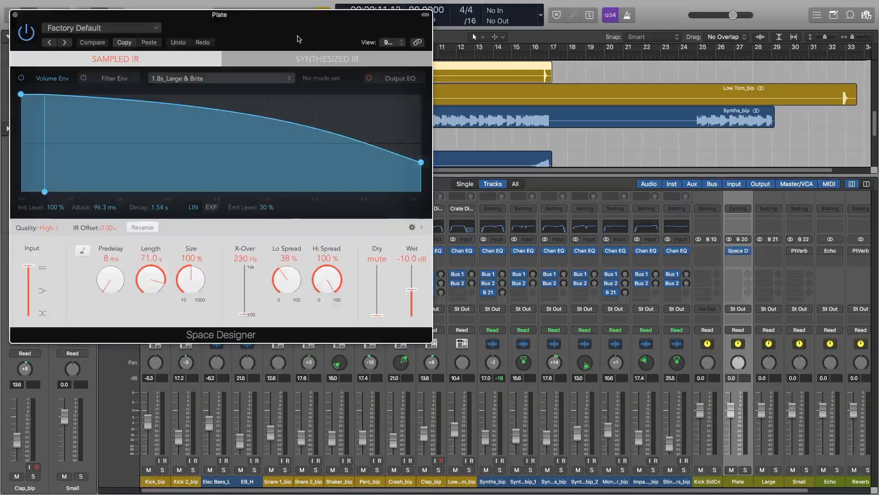
left_click_drag(297, 39, 519, 84)
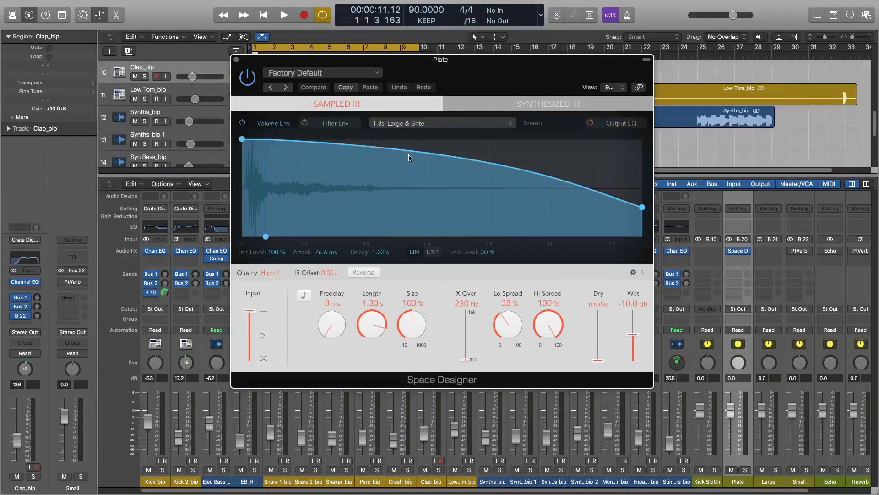
Load the 02.6s Snare Plate preset from the large plate reverbs into the Plate channel's Space Designer and move its window off the aux channels.
left_click(339, 75)
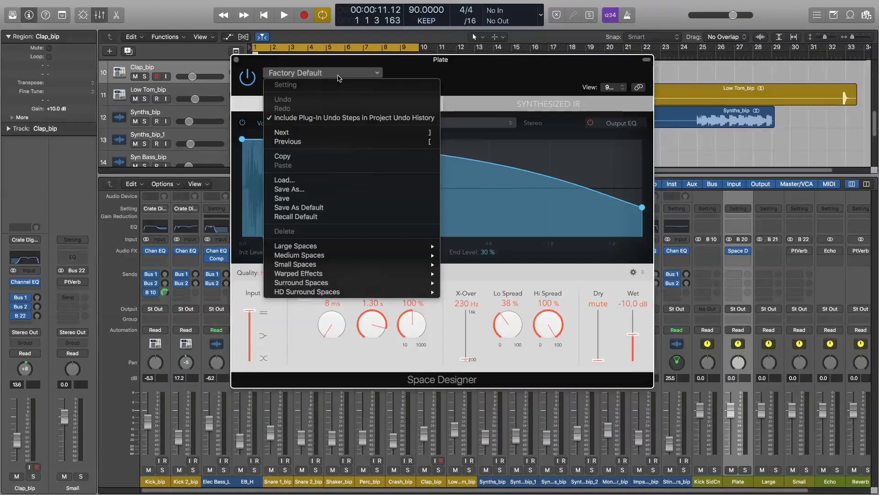
mouse_move(344, 246)
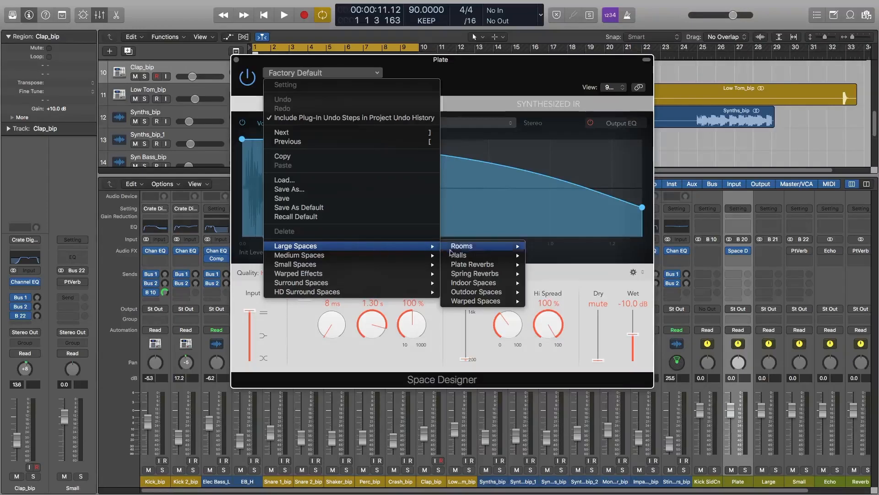
mouse_move(486, 265)
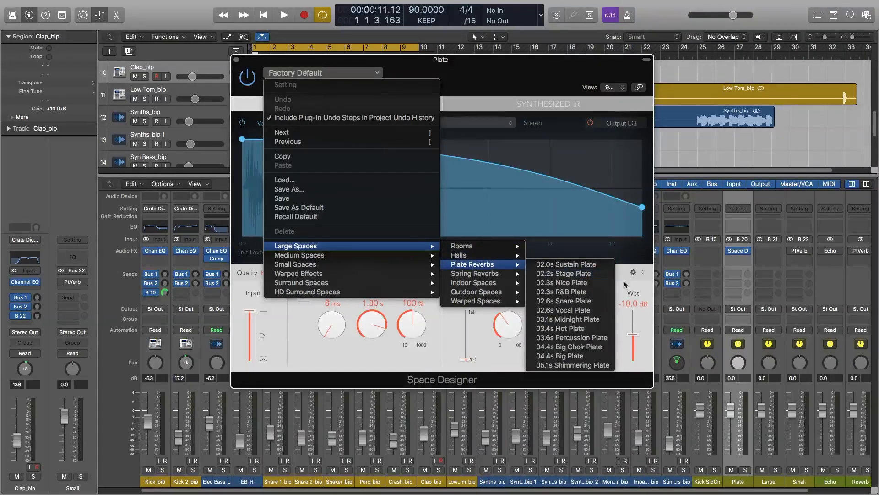
left_click(563, 301)
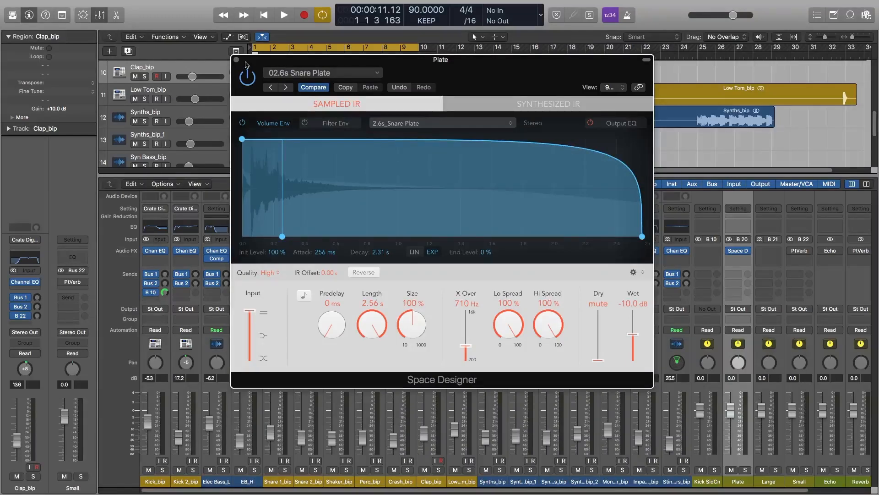
left_click_drag(418, 77, 193, 26)
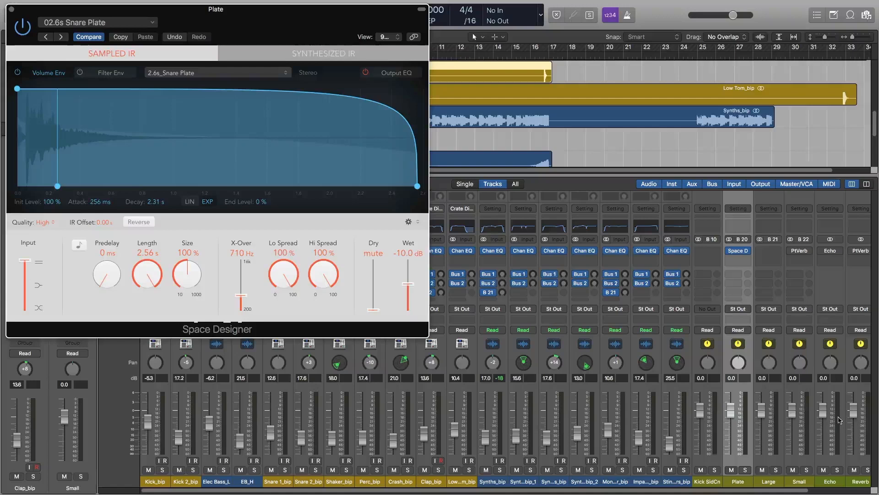
Copy the Plate channel's Space Designer onto the Large channel.
left_click(771, 464)
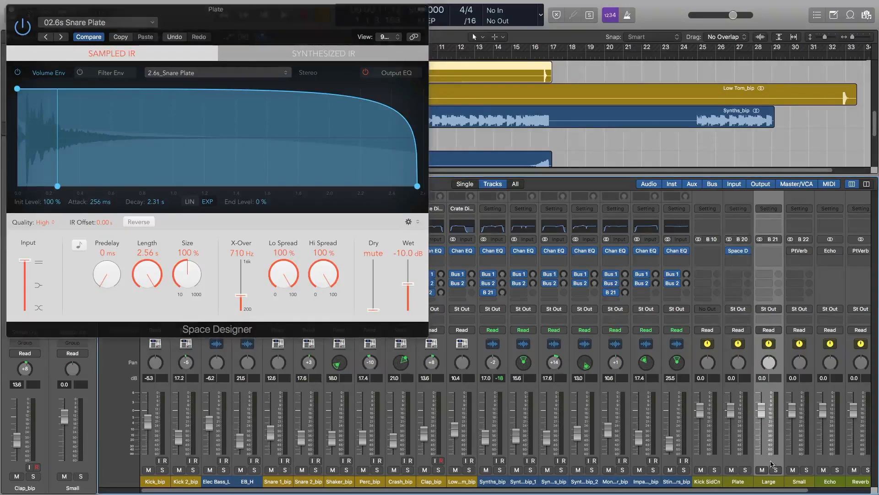
left_click(766, 252)
mouse_move(785, 336)
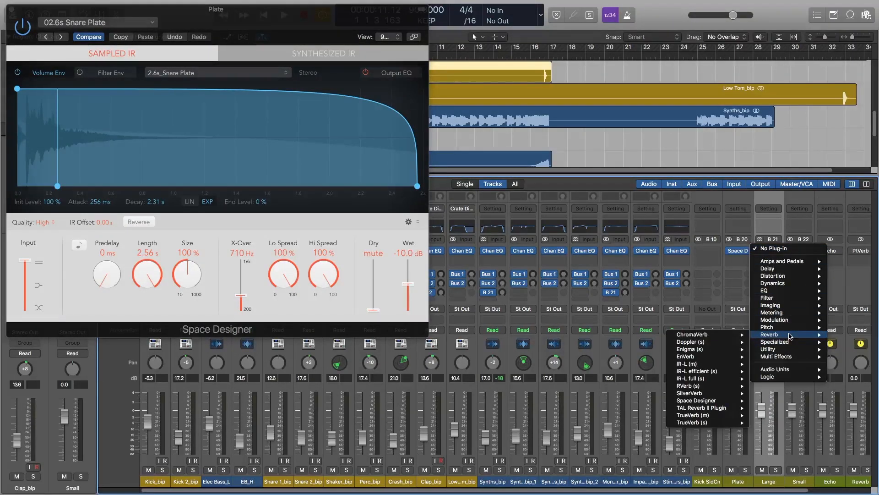
left_click(738, 252)
left_click_drag(738, 252, 771, 252)
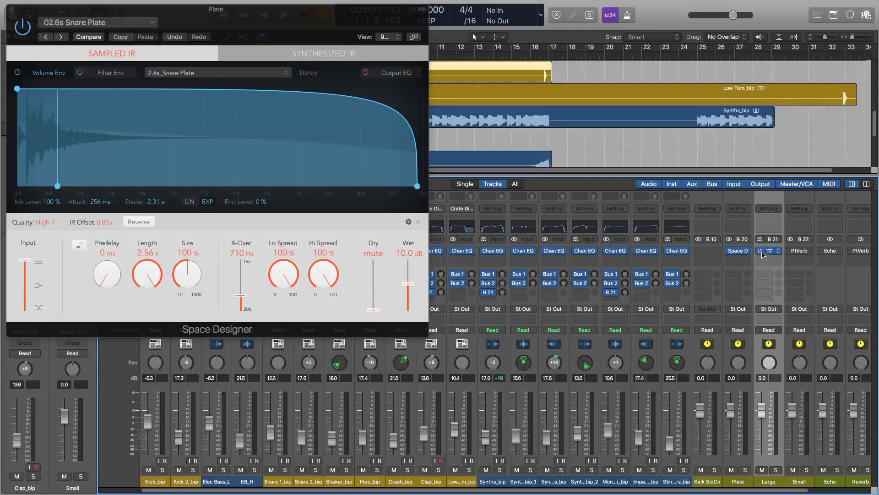
Load the 04.0s Amp Spring Bright preset from the large spring reverbs into the Large channel's Space Designer.
left_click(771, 253)
left_click_drag(127, 26, 397, 67)
left_click(397, 68)
mouse_move(392, 236)
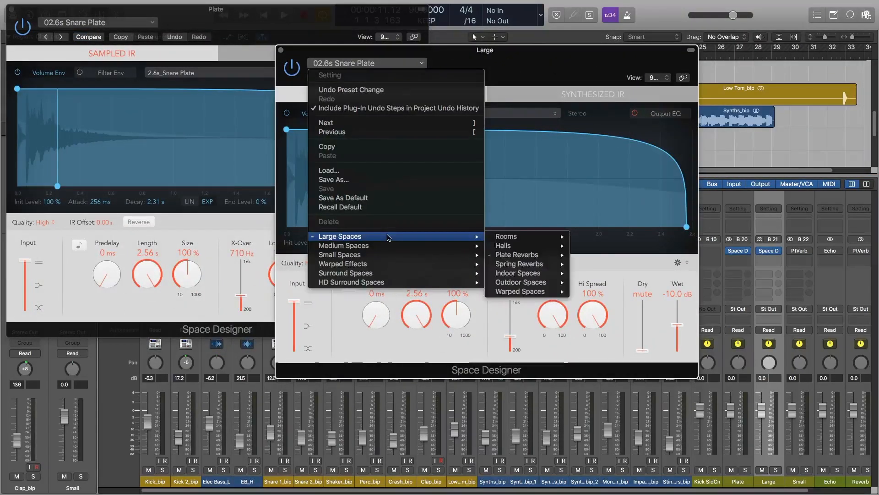
mouse_move(520, 259)
mouse_move(523, 240)
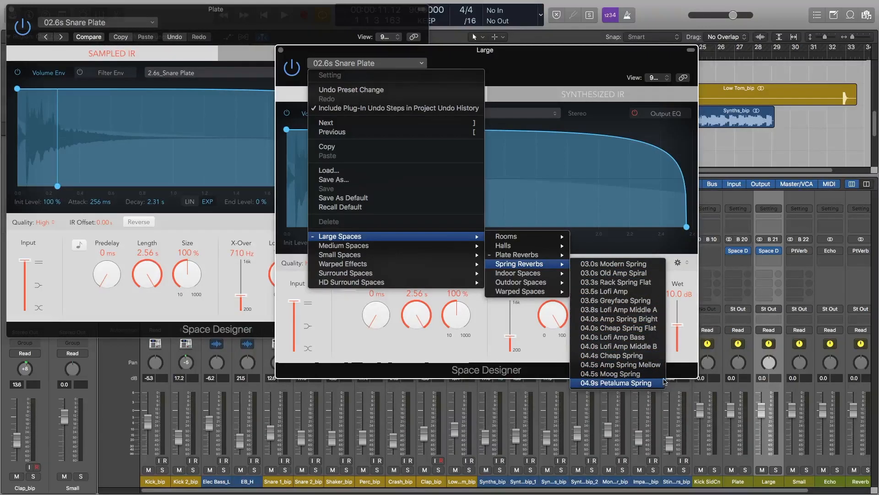
left_click(651, 318)
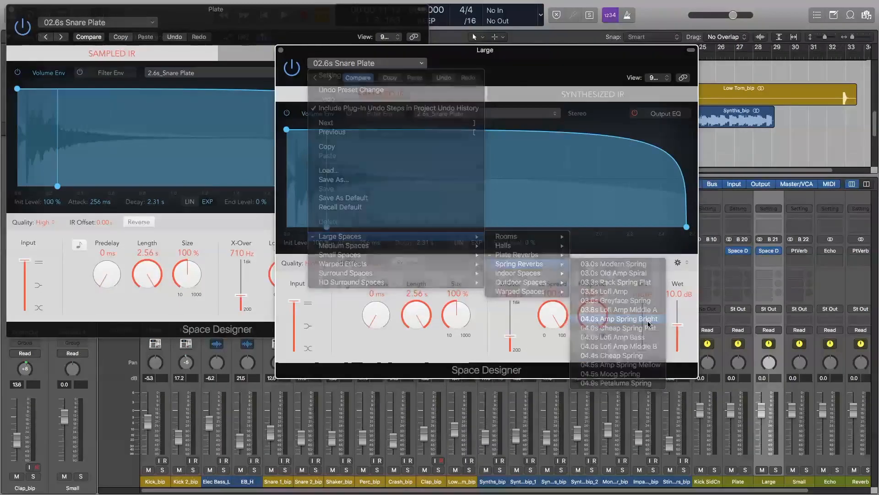
left_click_drag(516, 68, 678, 28)
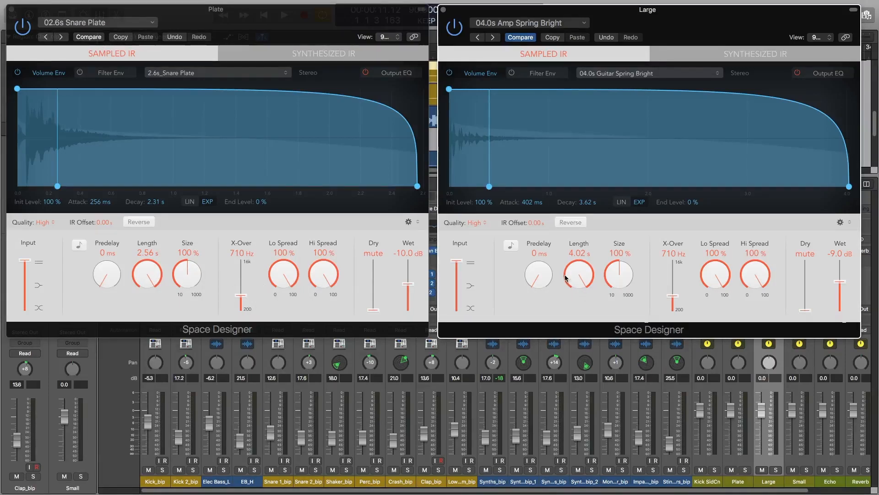
Open the Small channel's PlatinumVerb, switch it on and place its window beside the Large reverb's window.
left_click_drag(658, 26, 231, 58)
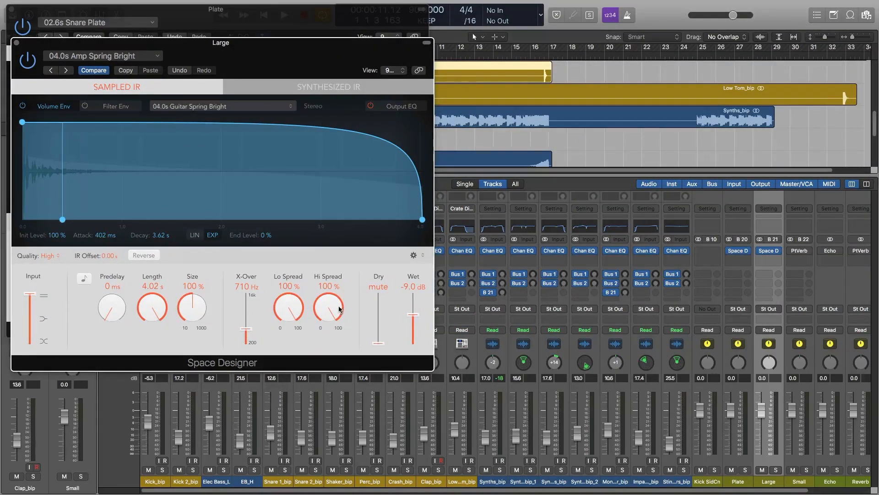
mouse_move(799, 254)
left_click(802, 254)
left_click_drag(233, 32, 711, 37)
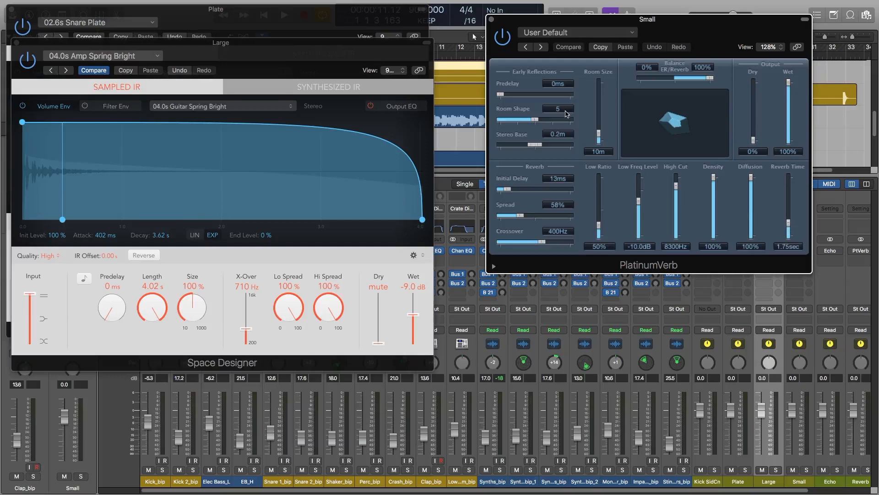
Close the Small and Large reverb windows and move the Plate reverb window clear of the drum channels.
left_click(491, 21)
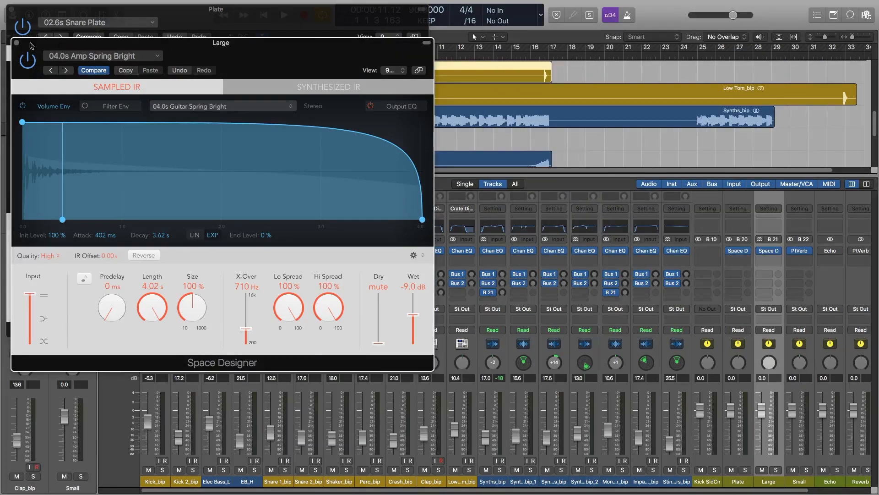
left_click(17, 43)
left_click_drag(202, 20, 648, 22)
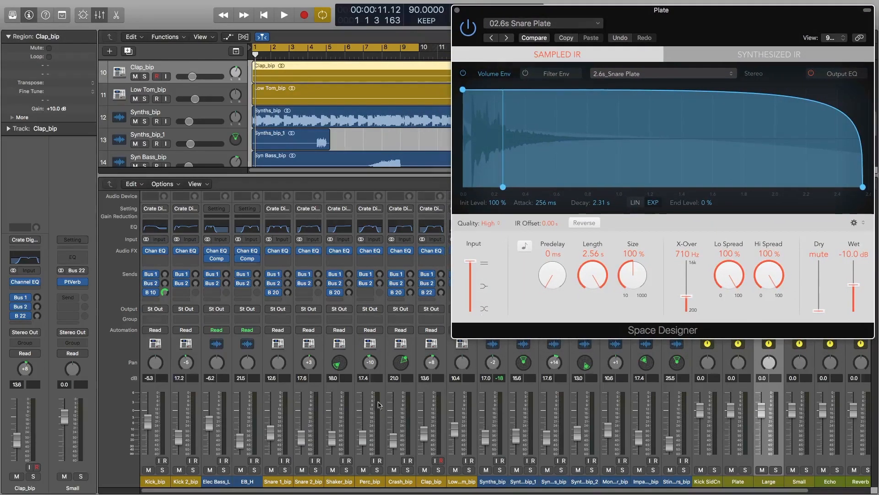
Solo the Snare 1_bip channel and set the cycle range from bar 5 to bar 10.
left_click(273, 459)
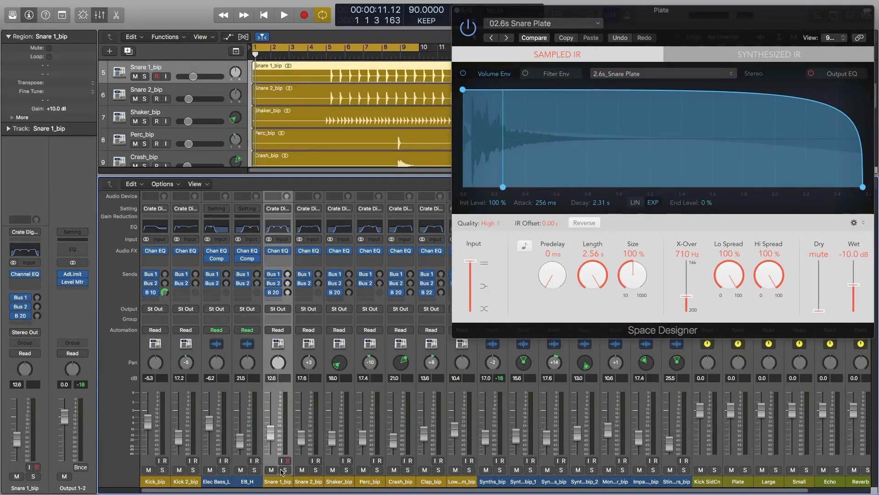
left_click(284, 471)
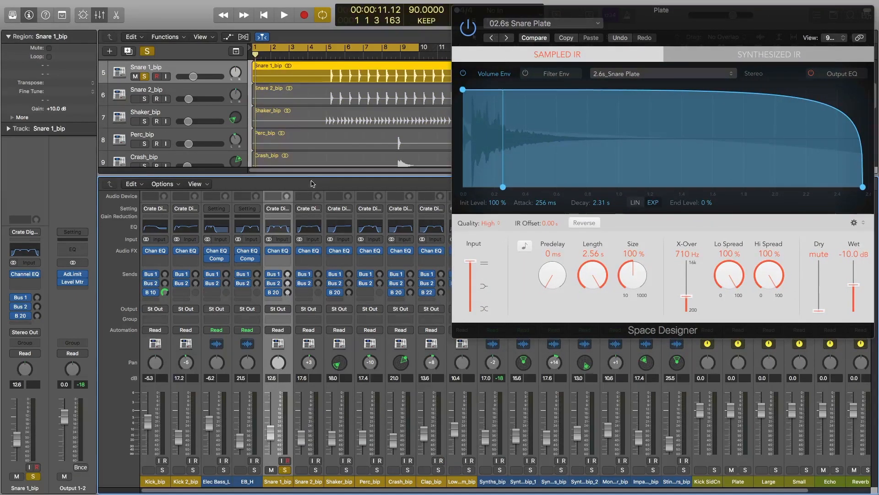
left_click(329, 50)
left_click_drag(328, 51, 415, 51)
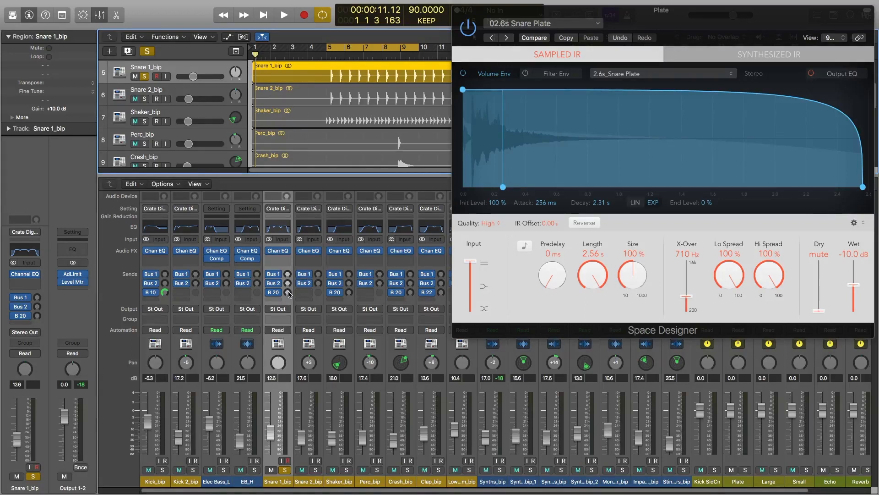
Raise the Snare 1_bip channel's Bus 20 send level while playing back the soloed snare.
key("space")
left_click_drag(288, 293, 301, 174)
key("space")
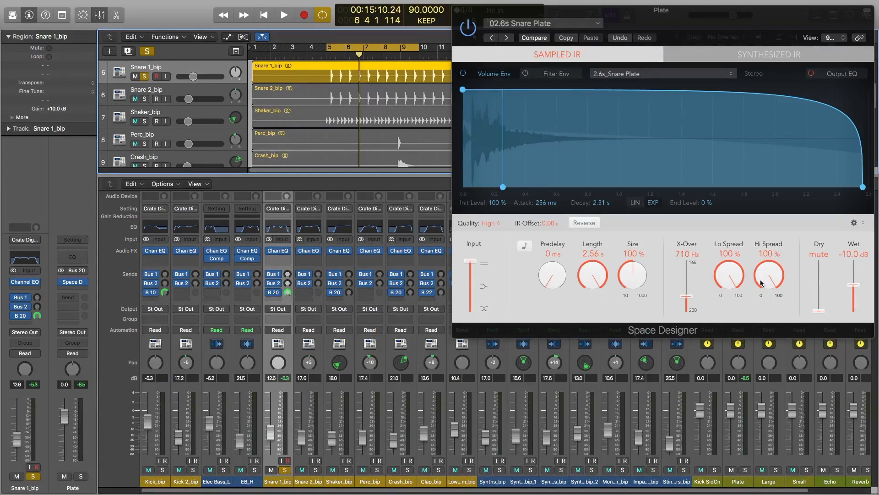
Raise the Plate reverb's wet level to 0.0 dB during playback.
key("space")
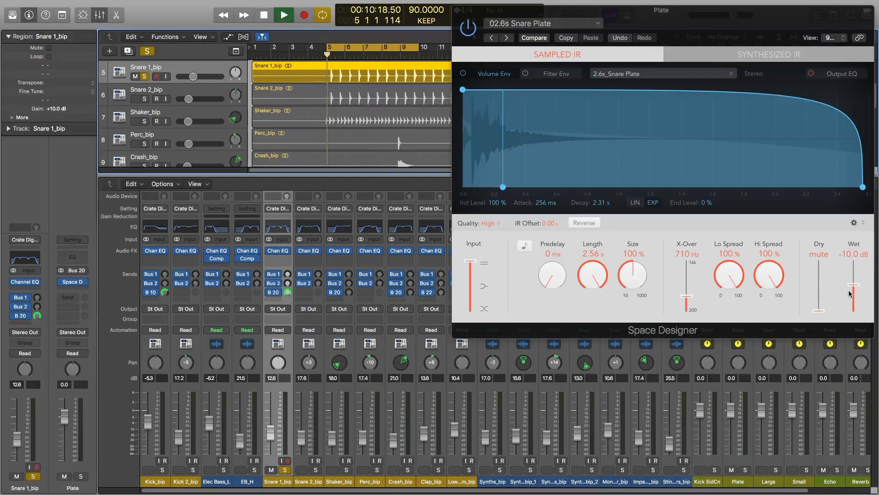
left_click_drag(855, 286, 855, 260)
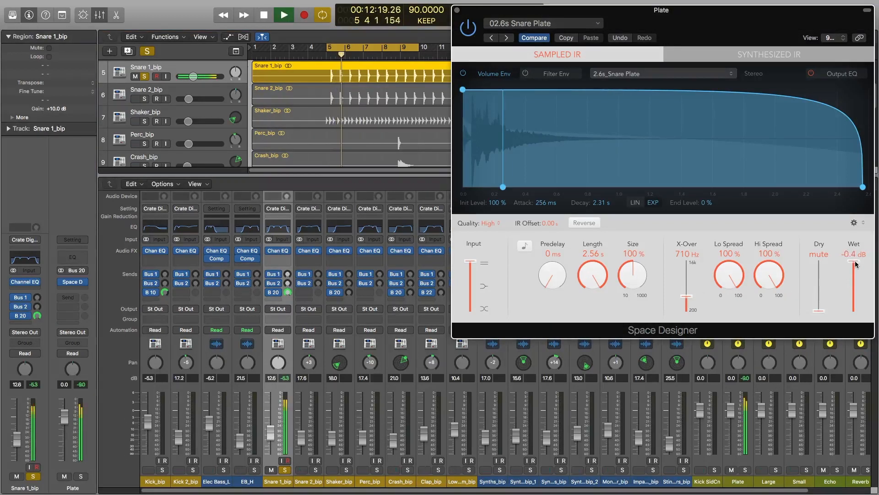
key("space")
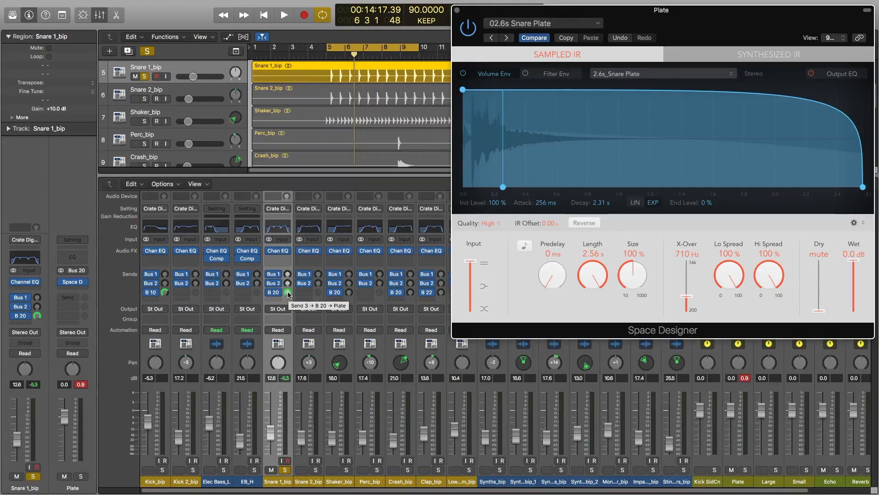
Lower the Snare 1_bip channel's Bus 20 send level during playback and restart the cycle to audition the snare.
key("space")
left_click_drag(287, 293, 288, 311)
left_click_drag(291, 358, 291, 371)
key("space")
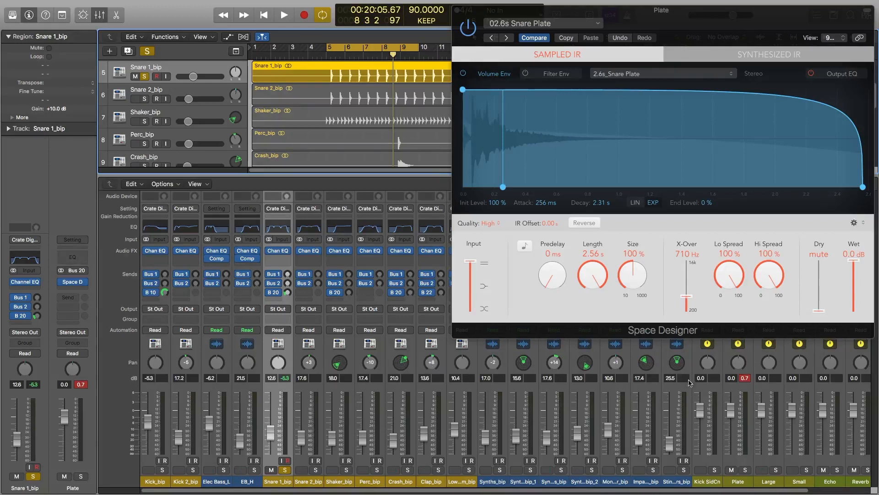
key("space")
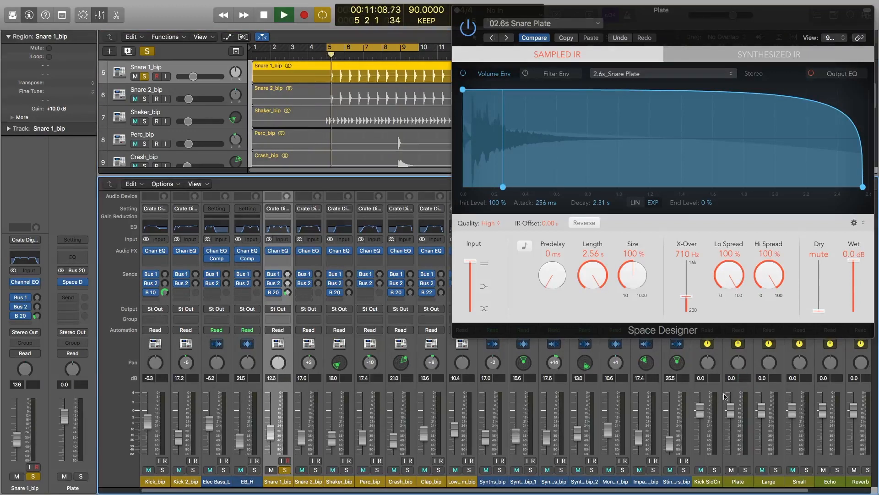
Set the soloed Snare 1_bip channel's Bus 20 send to -17.6 dB while auditioning it in the cycle.
key("space")
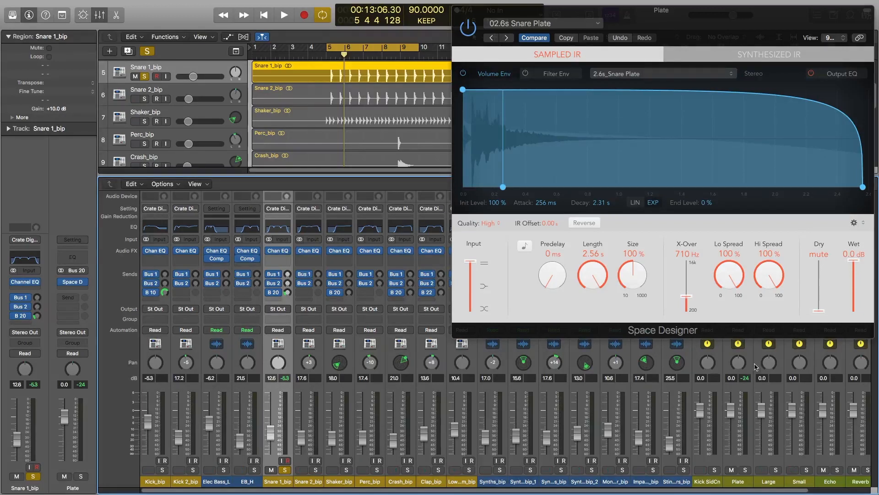
key("space")
left_click(288, 293)
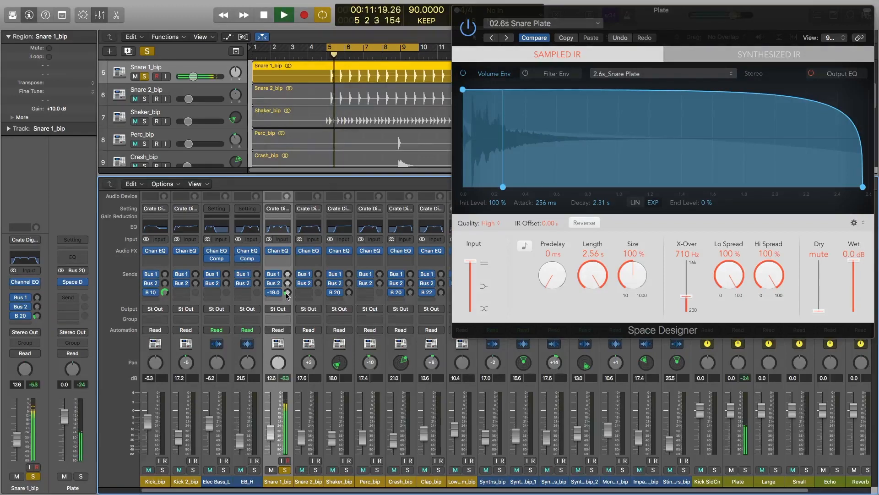
left_click_drag(287, 293, 286, 292)
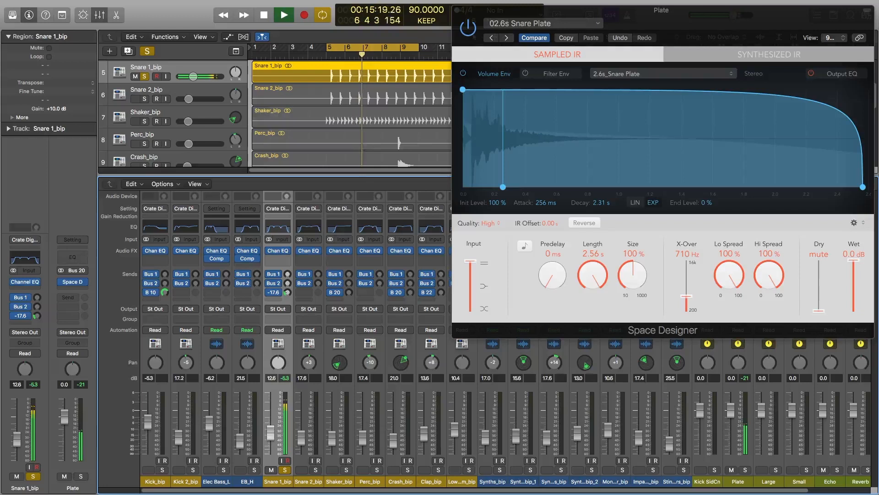
key("space")
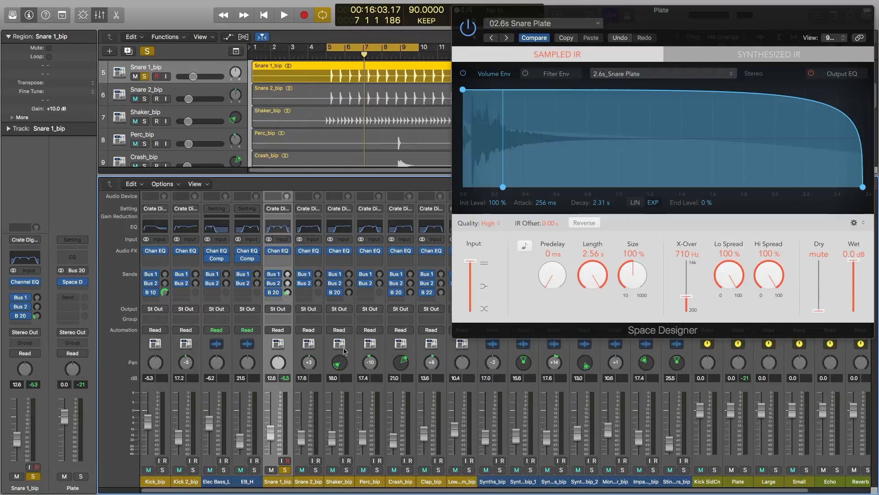
Raise the Snare 1_bip channel's Bus 20 send to -7.4 dB and restart cycle playback.
left_click(353, 364)
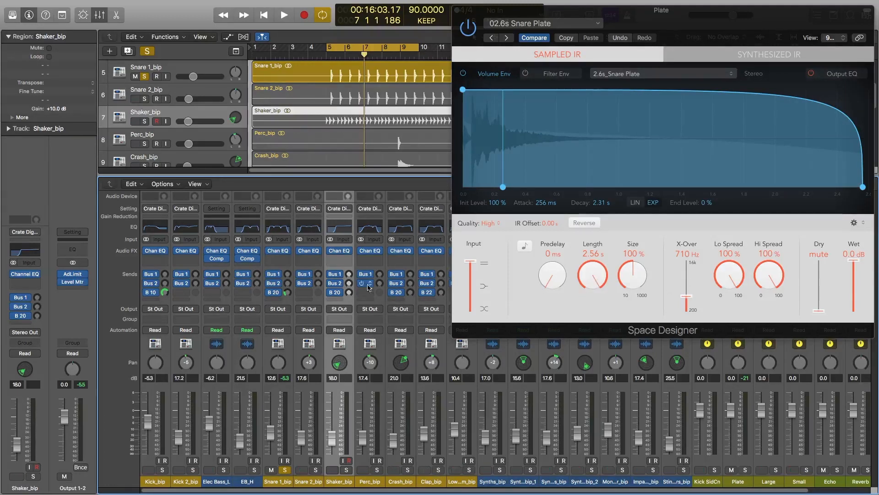
left_click(284, 304)
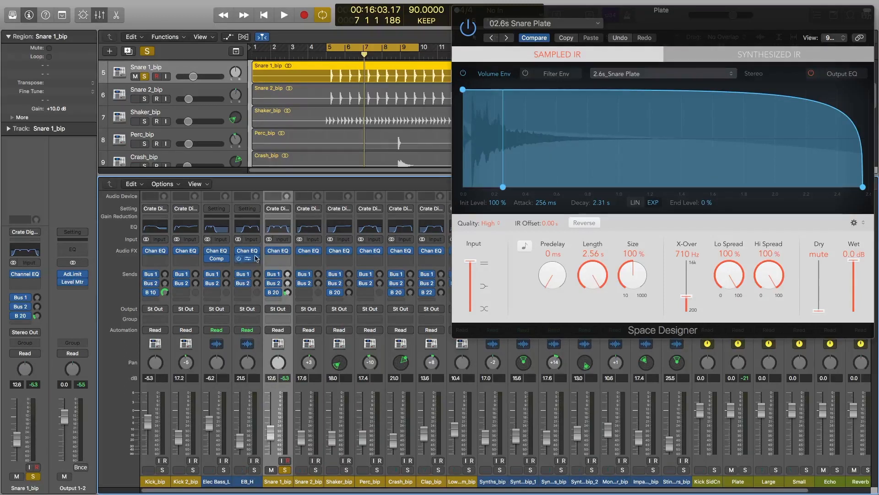
left_click(287, 292)
key("space")
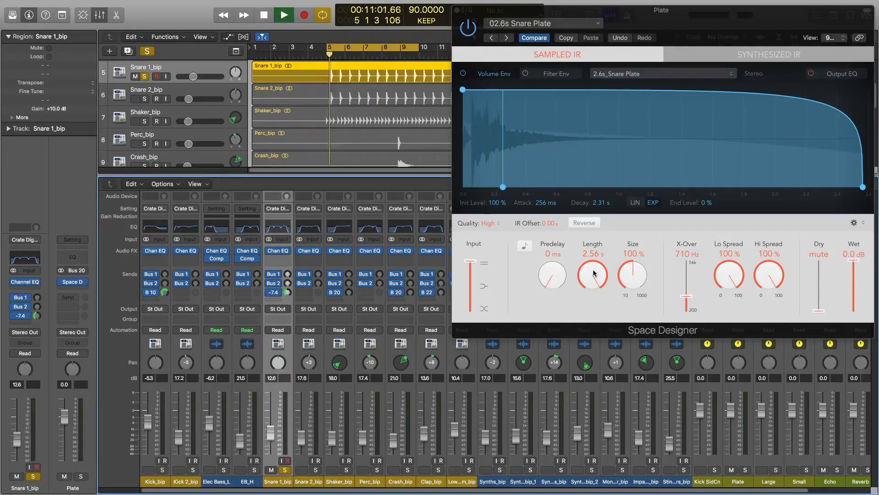
Shorten the Plate reverb's length to 80.7 ms, raise it to 120 ms, and audition the snare with each length.
left_click_drag(593, 274, 592, 320)
left_click_drag(591, 321, 588, 363)
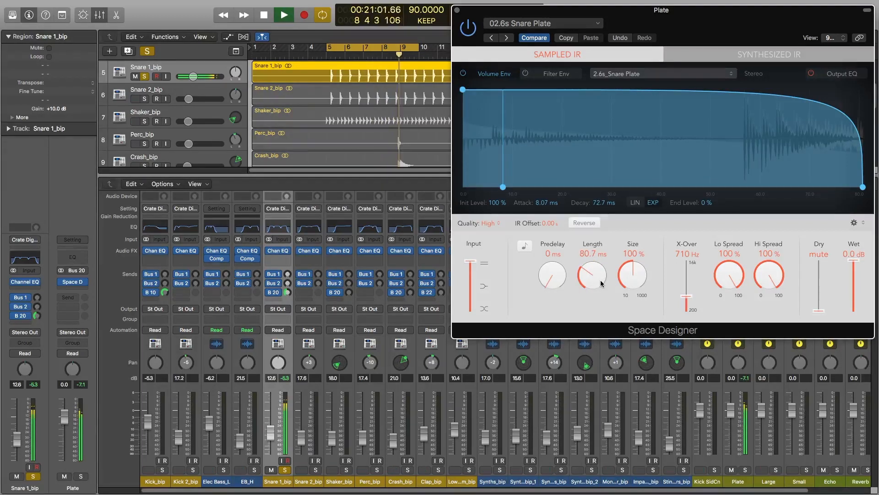
key("space")
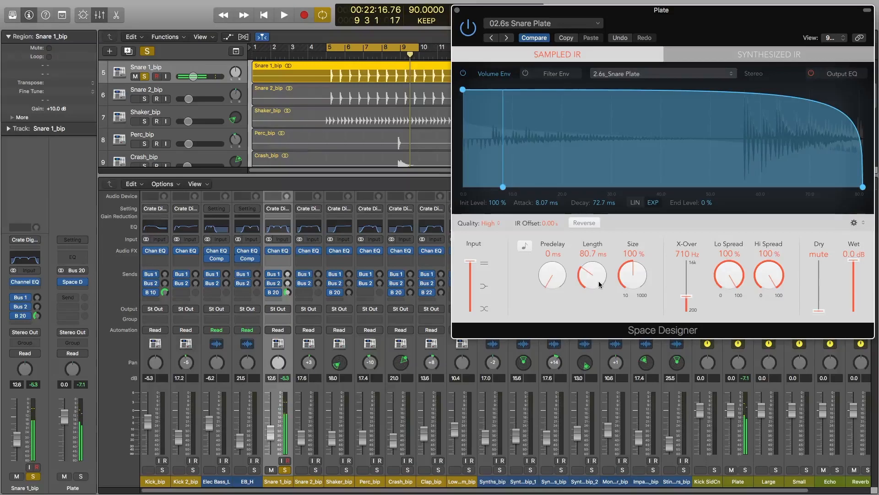
left_click_drag(601, 274, 601, 266)
key("space")
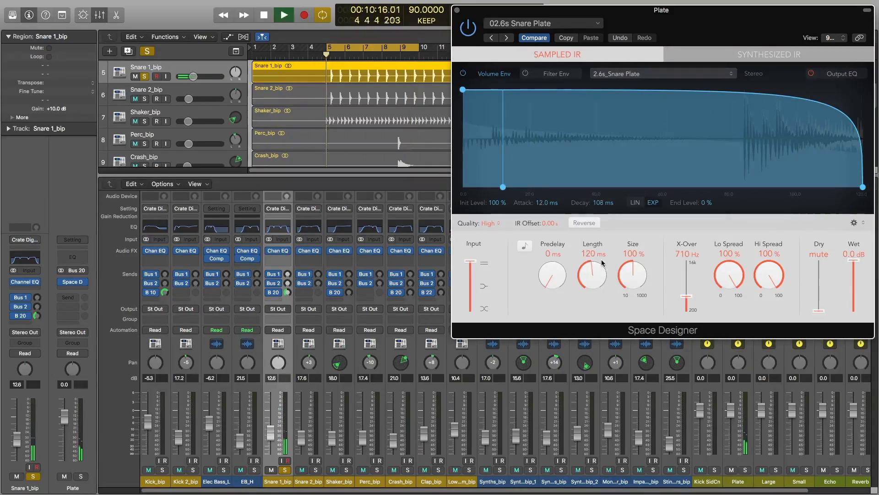
key("space")
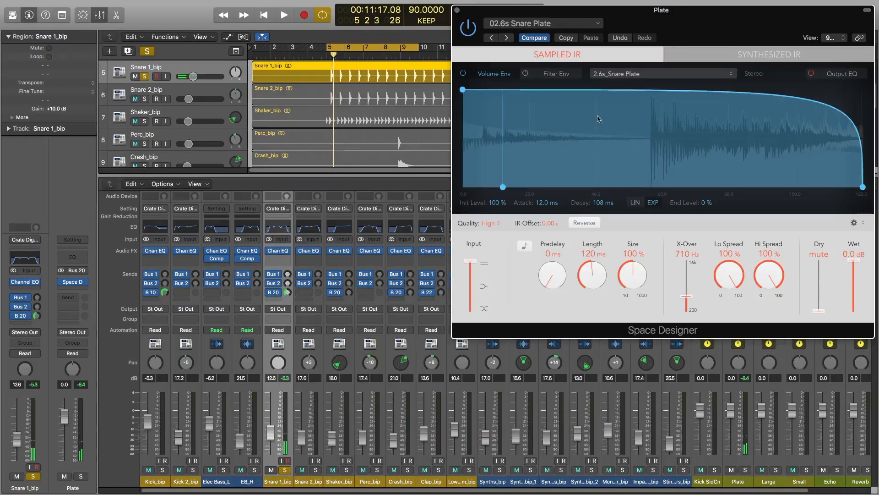
Lengthen the attack of the Plate reverb's volume envelope, set its length to 333 ms during playback, and close the plug-in window.
left_click_drag(503, 187, 533, 179)
key("space")
left_click_drag(592, 275, 595, 275)
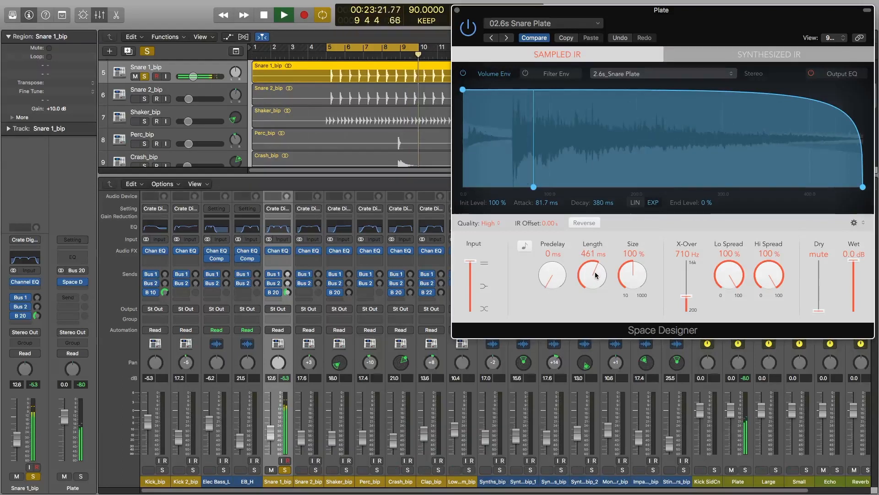
left_click_drag(589, 275, 588, 278)
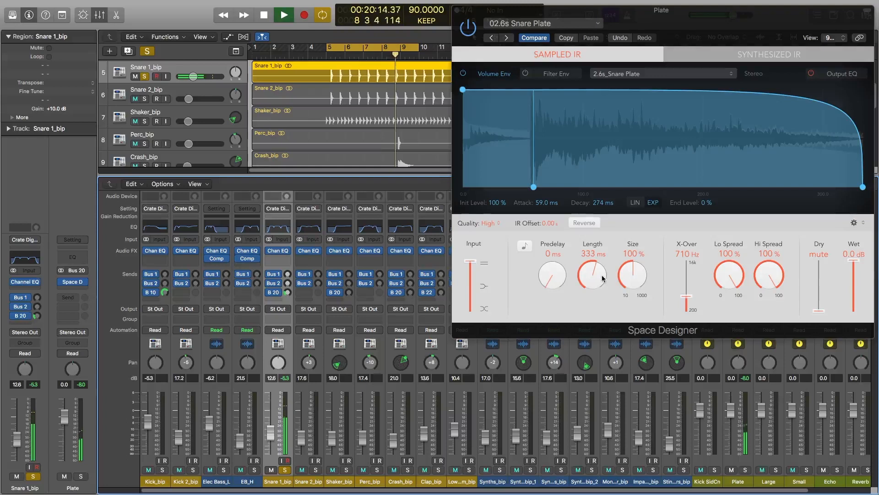
key("space")
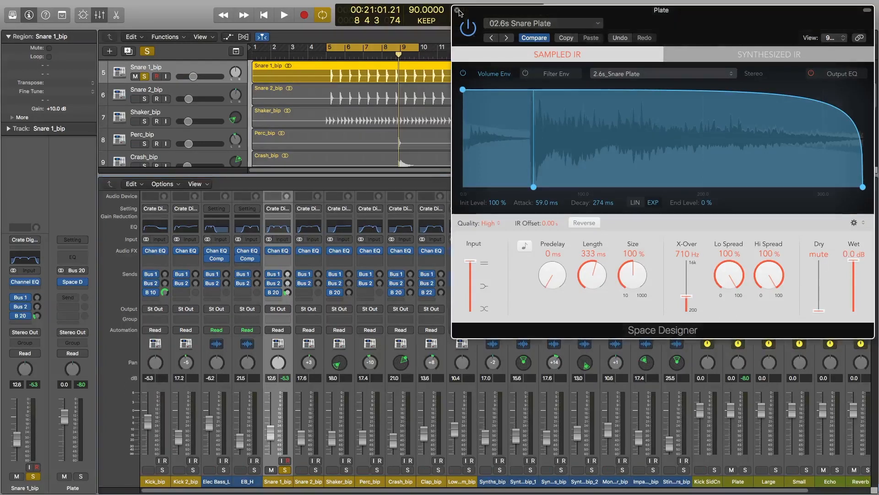
left_click(458, 11)
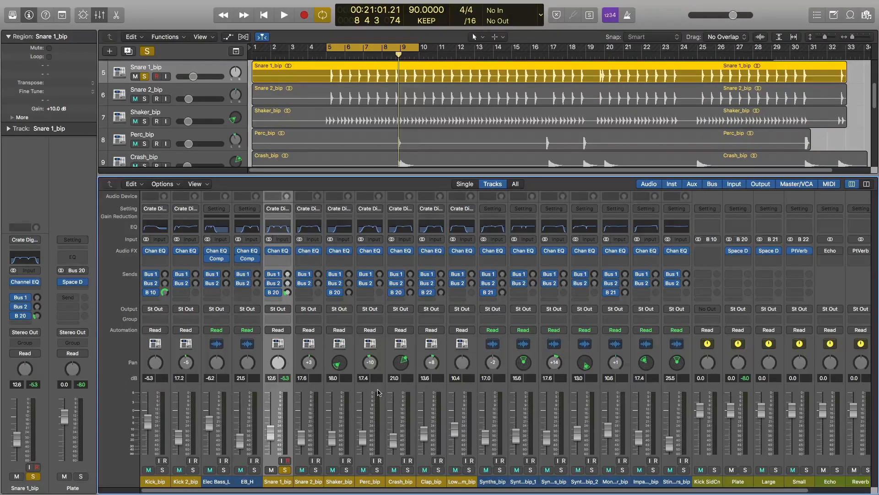
Move the solo from Snare 1_bip to Shaker_bip and start cycle playback.
left_click(338, 394)
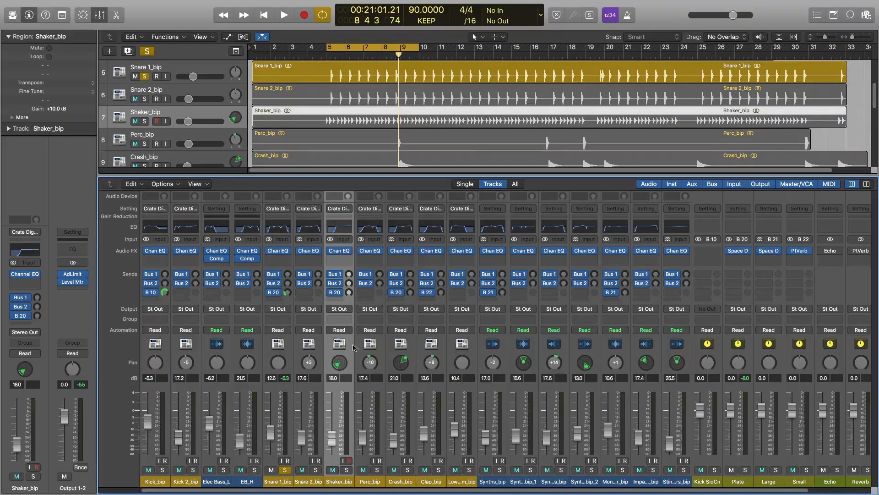
left_click(285, 470)
left_click(346, 470)
key("space")
Raise the Shaker_bip channel's Bus 20 send during playback, clear its solo and stop.
left_click_drag(348, 293, 349, 292)
left_click_drag(359, 204, 360, 257)
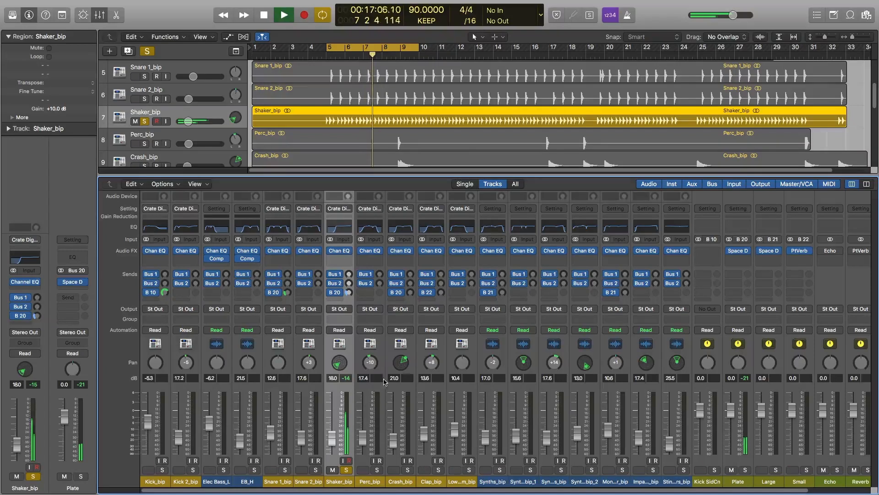
left_click(346, 470)
key("space")
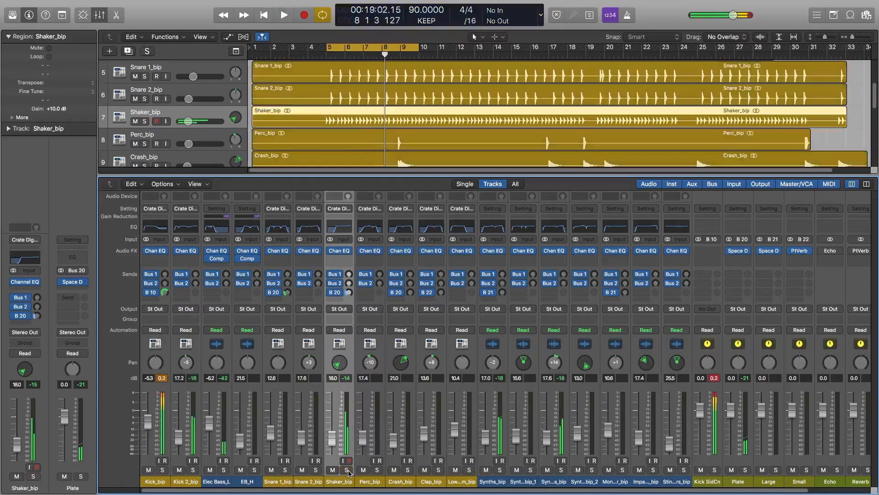
Solo Crash_bip and shorten the cycle range so it starts just before the crash at bar 9.
left_click(396, 467)
left_click(408, 470)
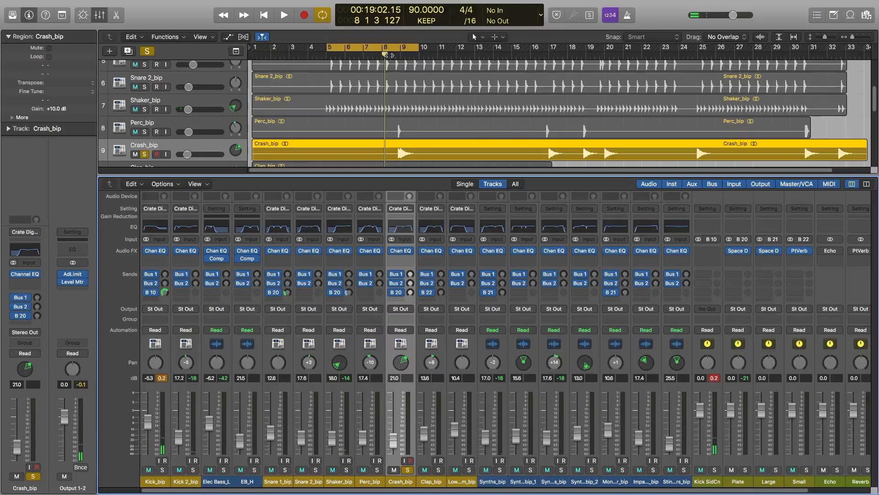
left_click_drag(334, 49, 395, 51)
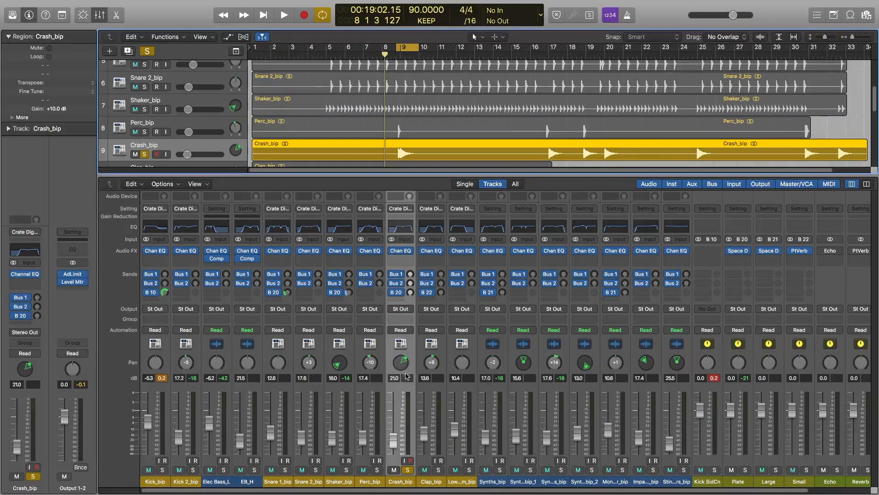
Audition the crash with its Bus 20 send at -3.7 dB and -15.0 dB, and with the send fully lowered.
left_click(411, 292)
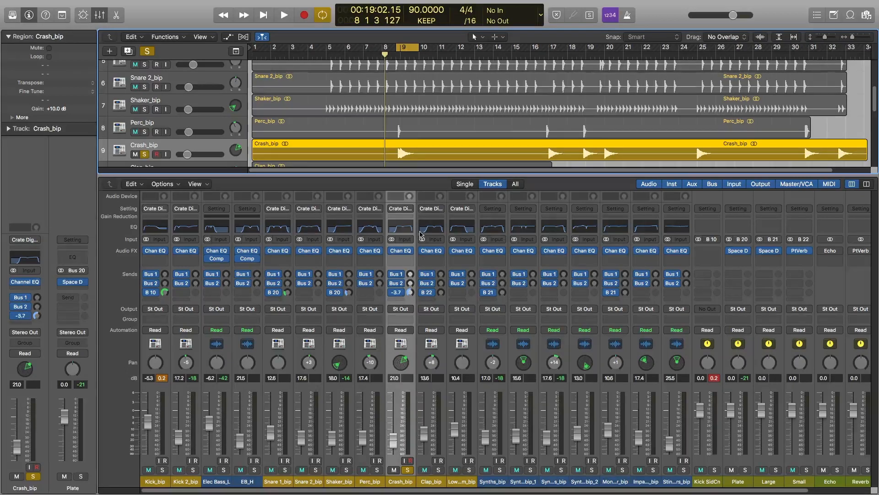
key("space")
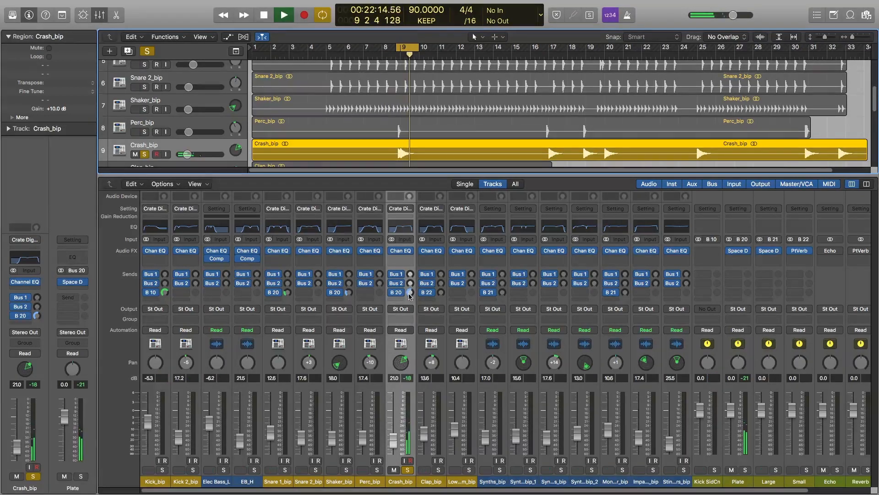
key("space")
key("space")
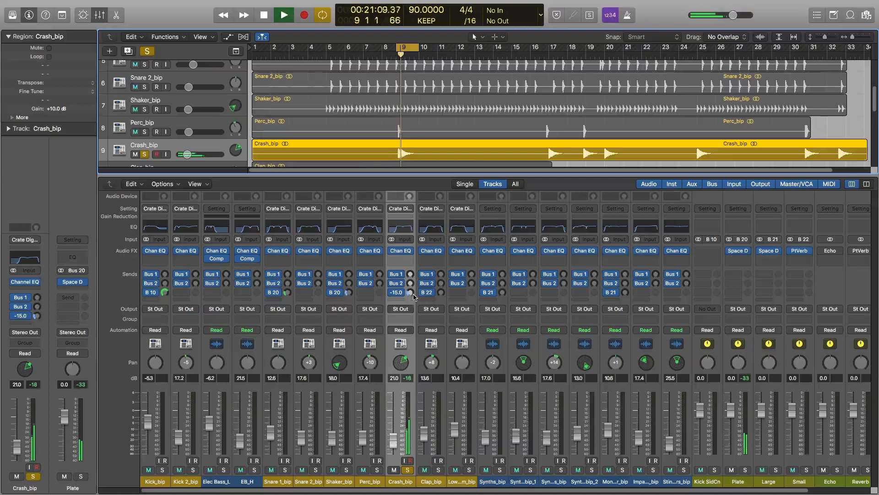
left_click_drag(412, 295, 410, 323)
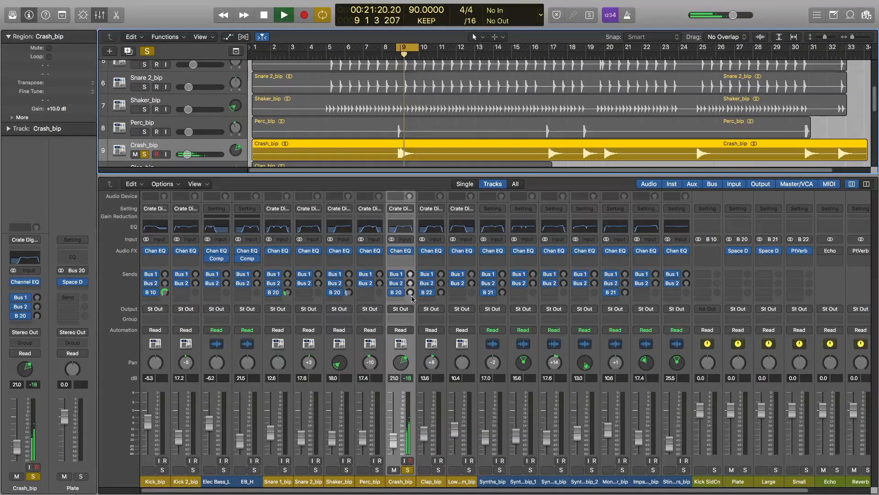
Raise the Crash_bip channel's Bus 20 send to -12.4 dB during playback and clear its solo.
key("space")
key("space")
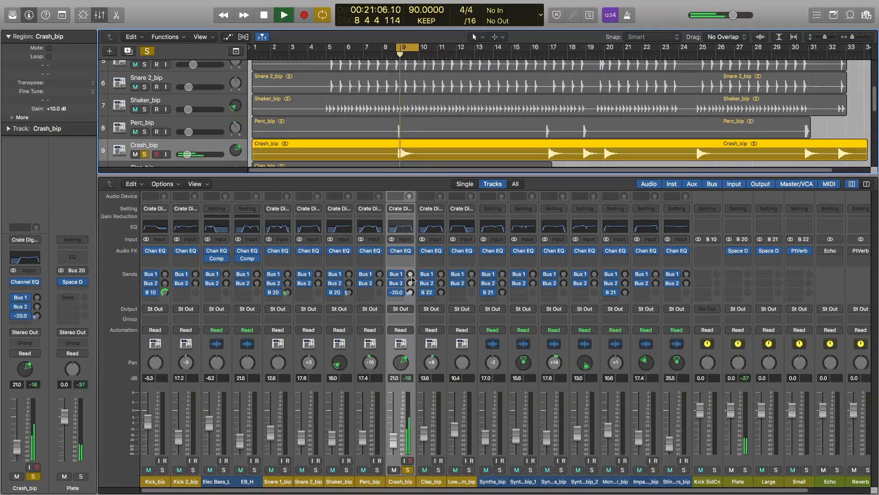
key("space")
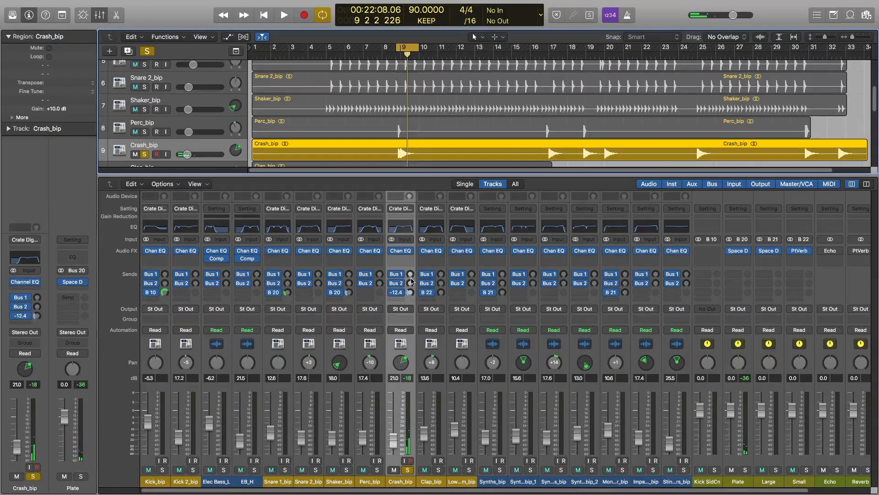
key("space")
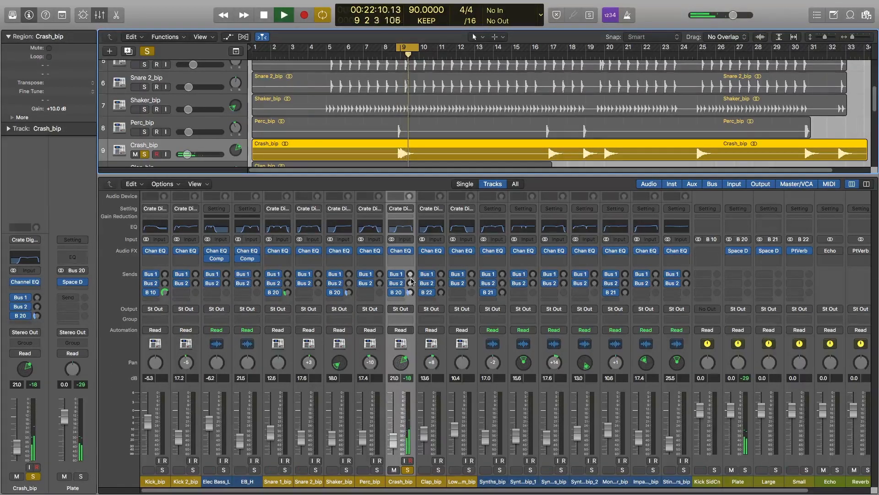
key("space")
key("s")
Open the PlatinumVerb on the Small aux, move its window aside, and move the cycle range to the clap just before bar 17.
left_click(426, 466)
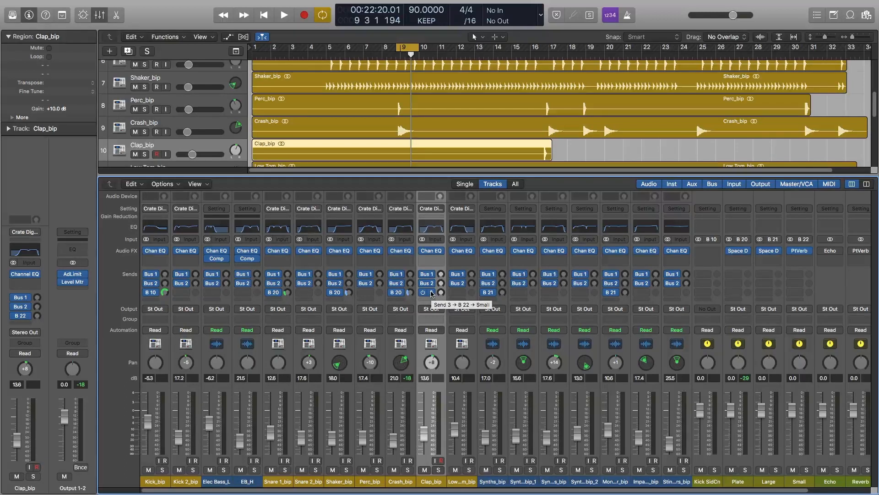
left_click(800, 254)
left_click_drag(599, 18, 174, 146)
left_click_drag(405, 54, 546, 49)
Solo Clap_bip and raise its Bus 22 send while playing the cycle.
key("space")
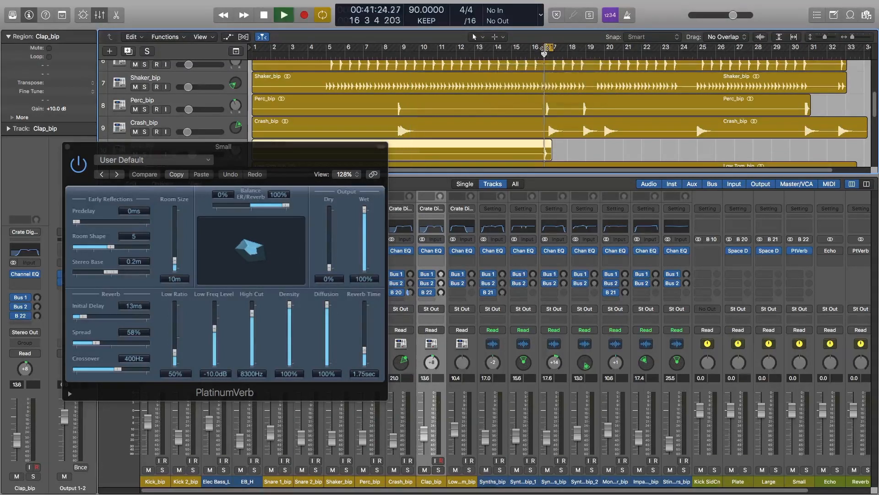
left_click(438, 470)
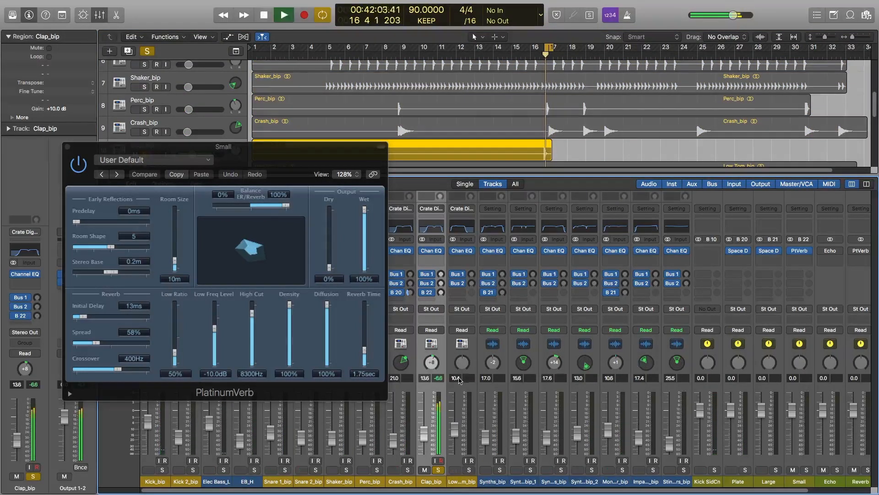
key("space")
left_click(441, 293)
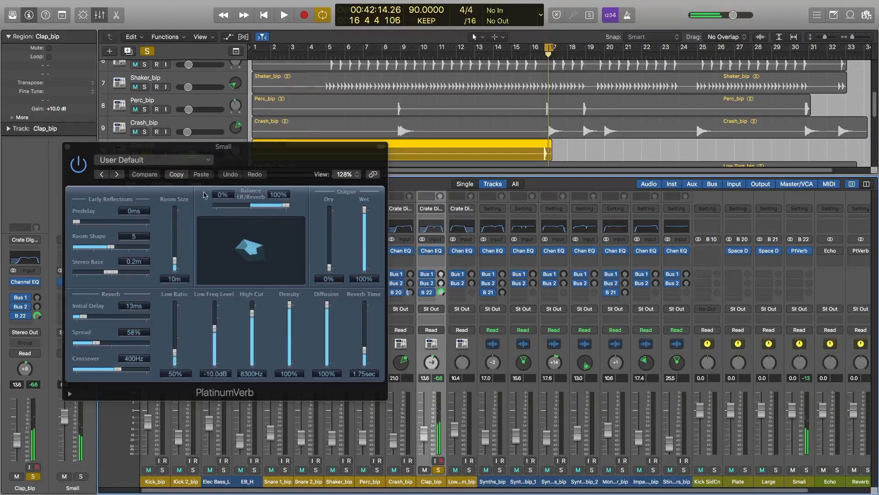
Look through the PlatinumVerb presets without choosing one and set its room shape to 7 while auditioning the clap.
left_click(175, 159)
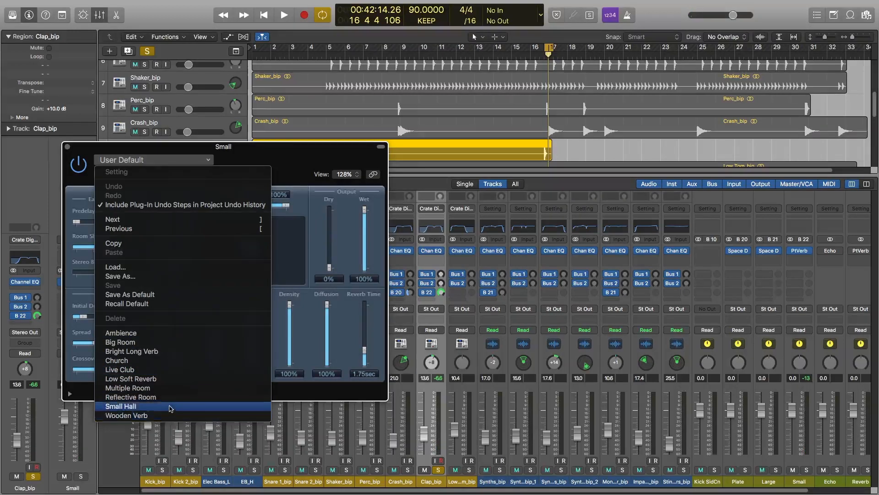
left_click(318, 396)
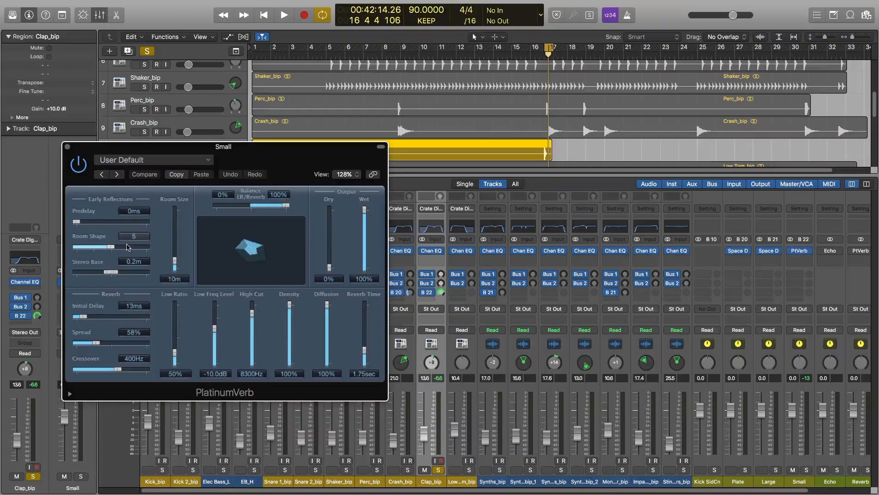
key("space")
left_click_drag(111, 248, 155, 254)
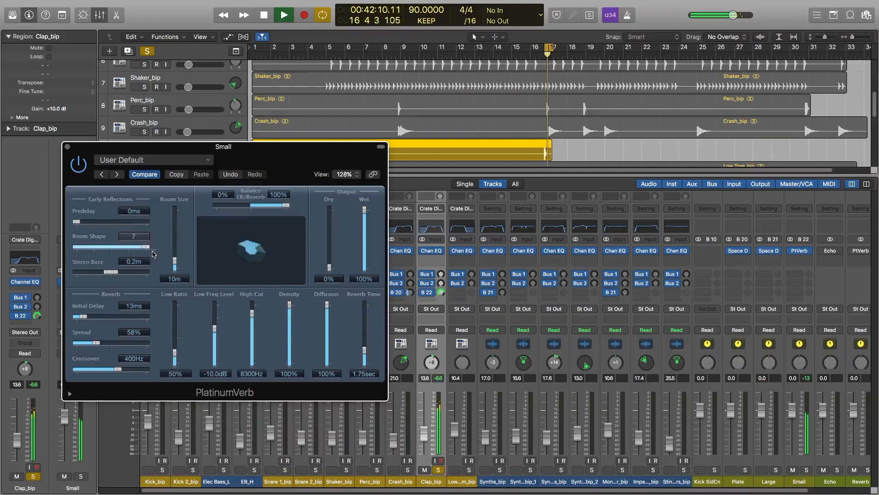
key("space")
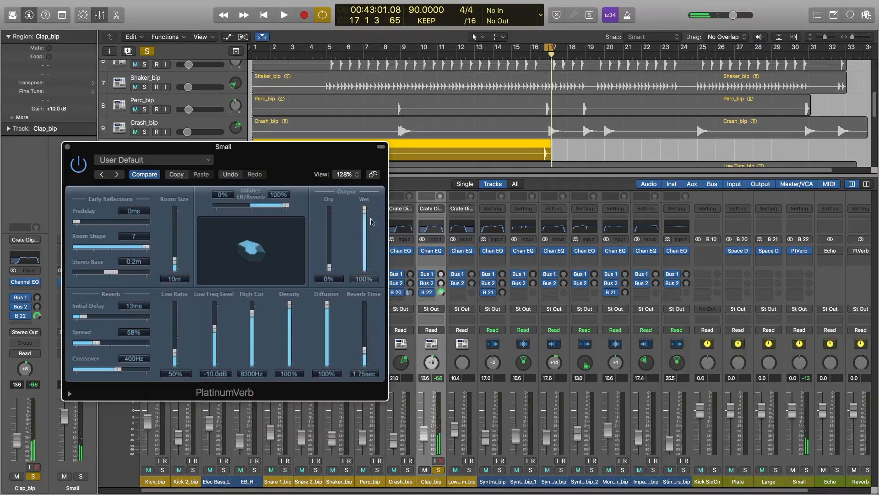
Set the Small aux PlatinumVerb's reverb time to 3.95 s and room shape to 4 while auditioning the clap.
left_click_drag(368, 336, 368, 328)
key("space")
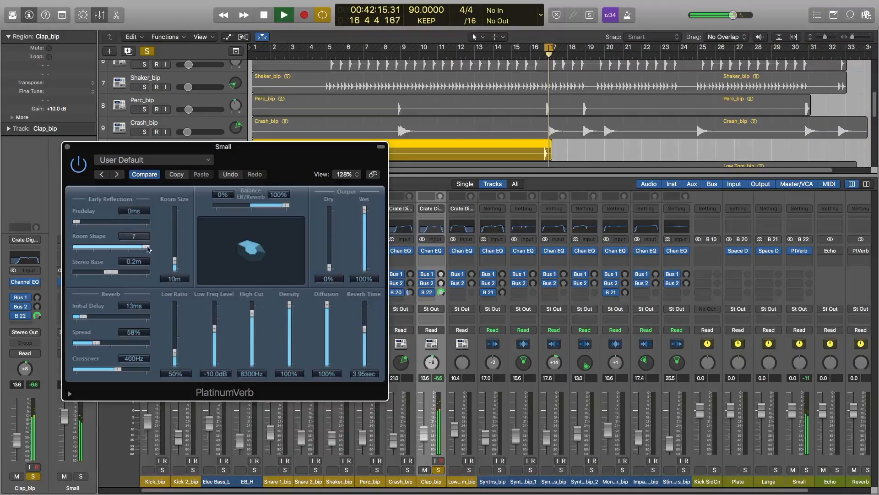
left_click_drag(147, 247, 78, 253)
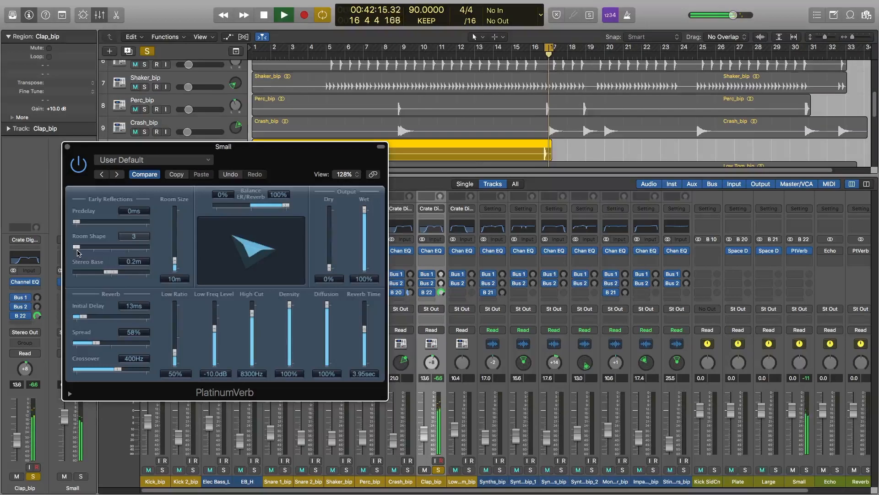
key("space")
left_click_drag(81, 247, 109, 252)
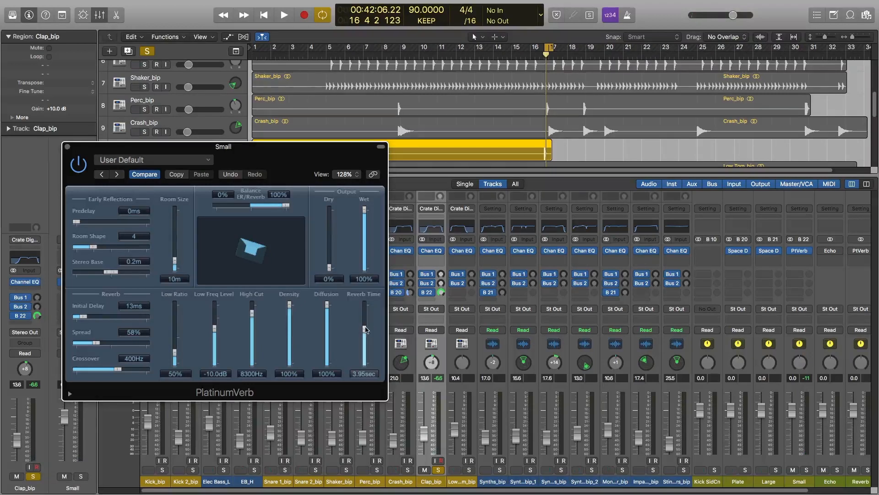
Shorten the PlatinumVerb's reverb time to 1.15 s during playback and set Clap_bip's Bus 22 send to +1.7 dB.
key("space")
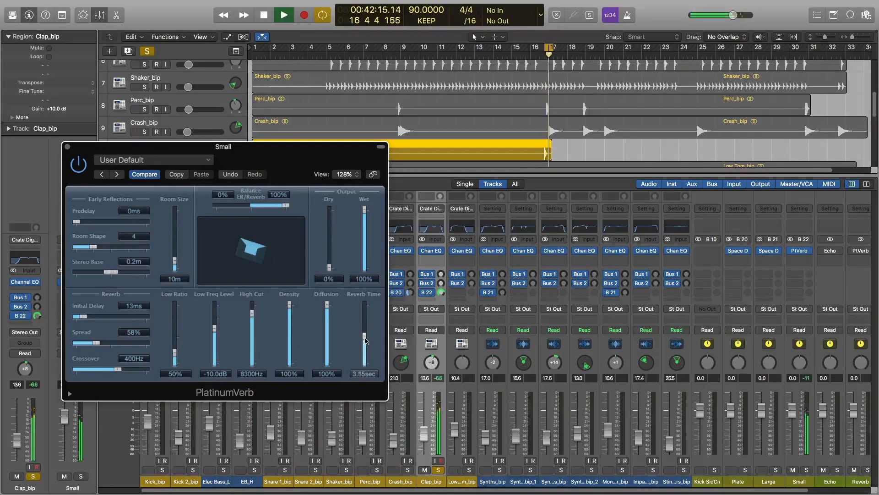
left_click_drag(365, 337, 365, 359)
key("space")
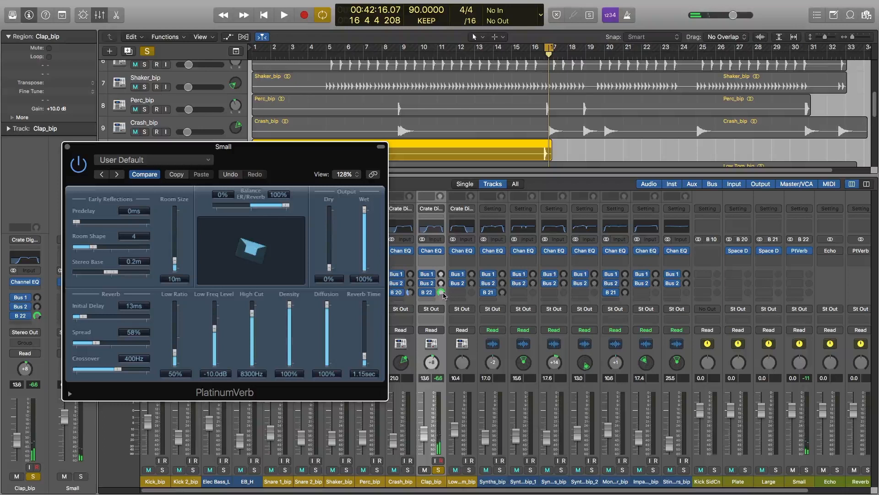
left_click_drag(442, 293, 442, 297)
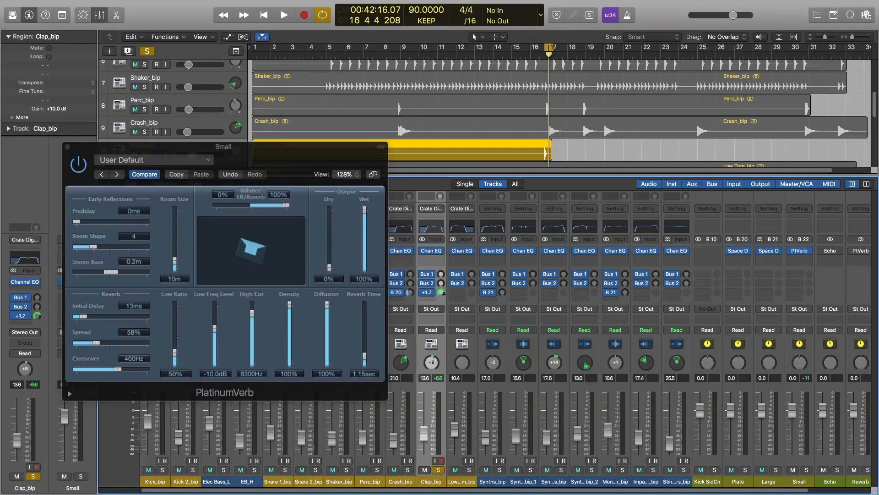
Widen the PlatinumVerb's spread to 100% while playing the clap, and close the plug-in window after stopping playback.
key("space")
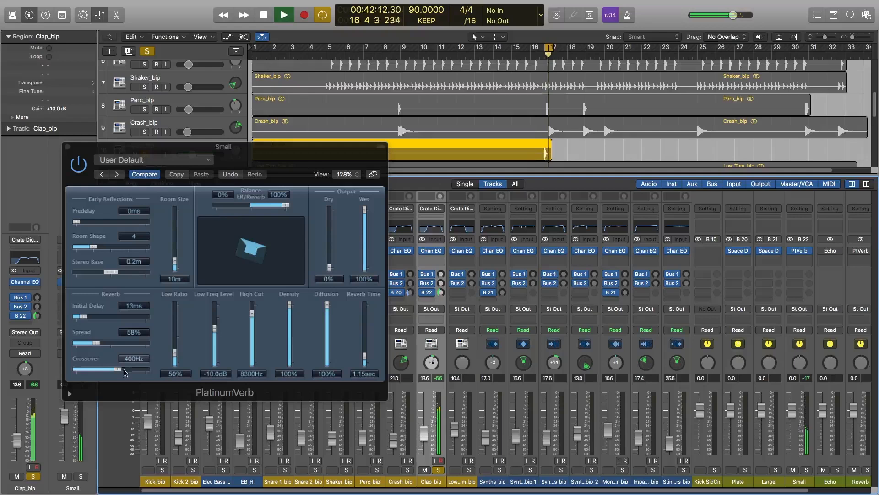
left_click_drag(100, 345, 114, 347)
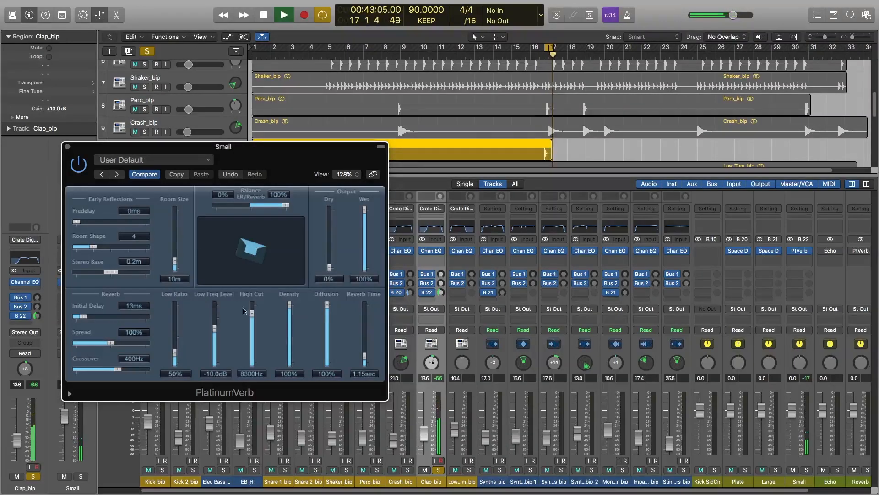
key("space")
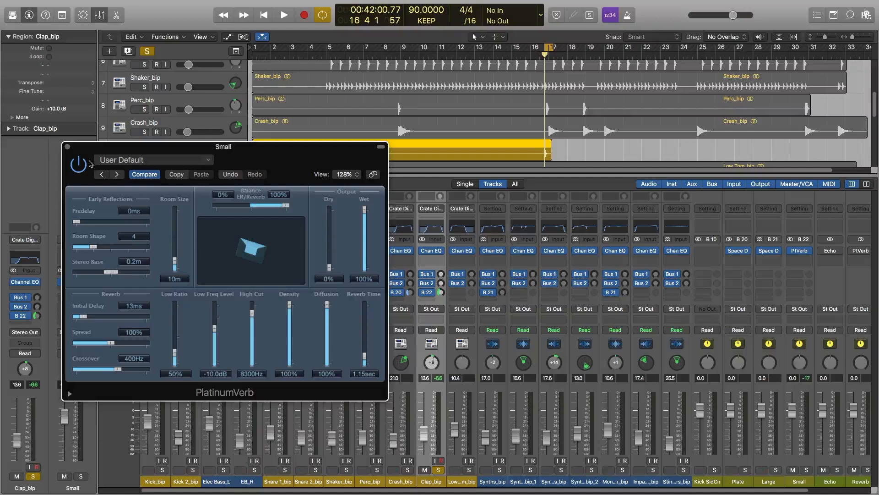
left_click(68, 148)
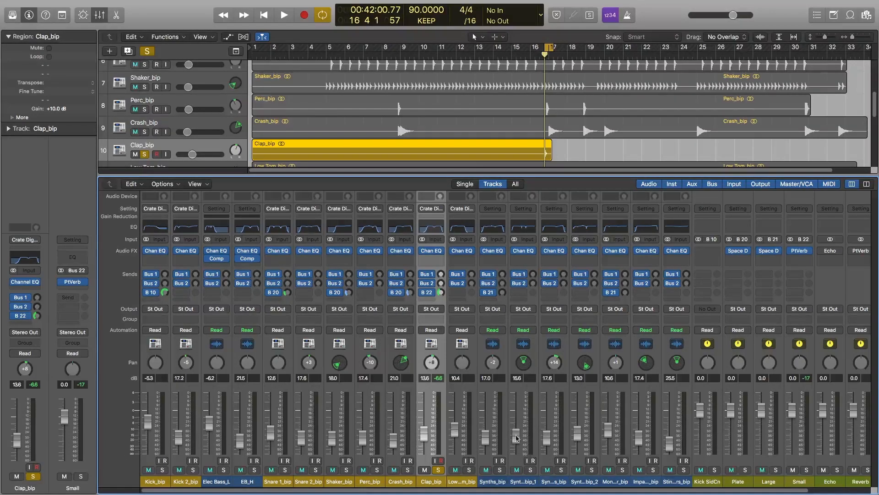
Open the Space Designer on the Large aux and switch the solo from Clap_bip to Synths_bip.
left_click(503, 393)
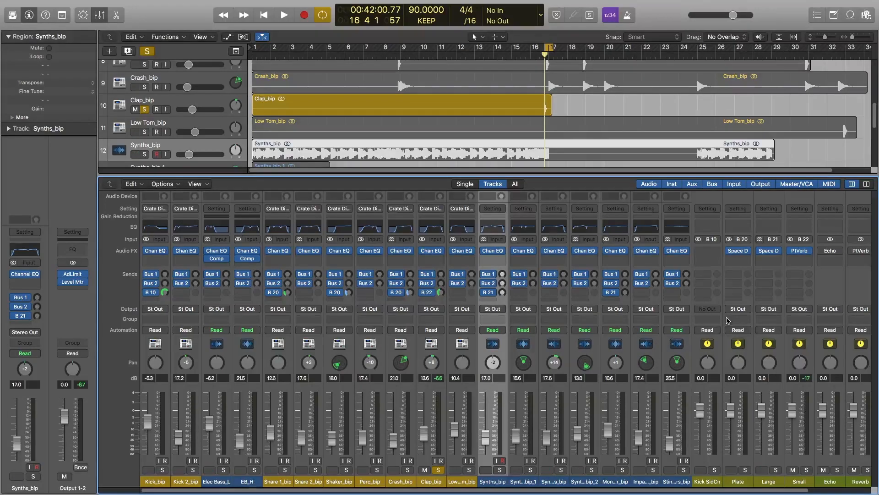
left_click(769, 251)
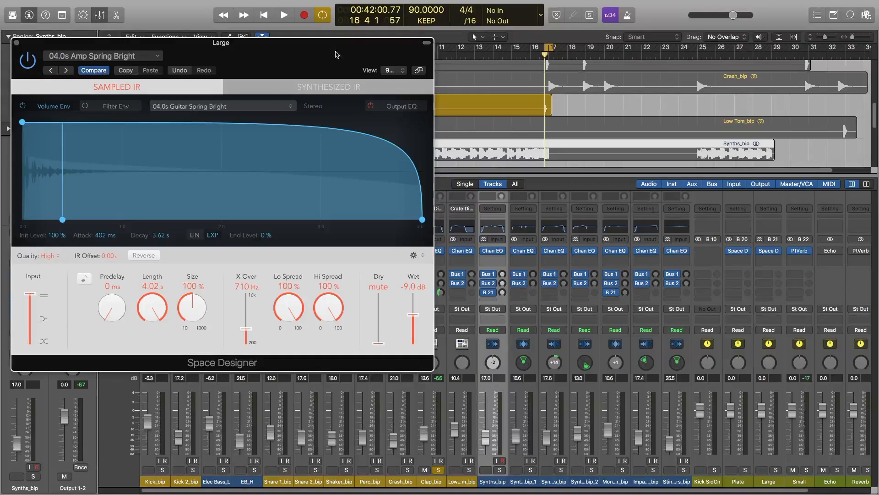
left_click(441, 471)
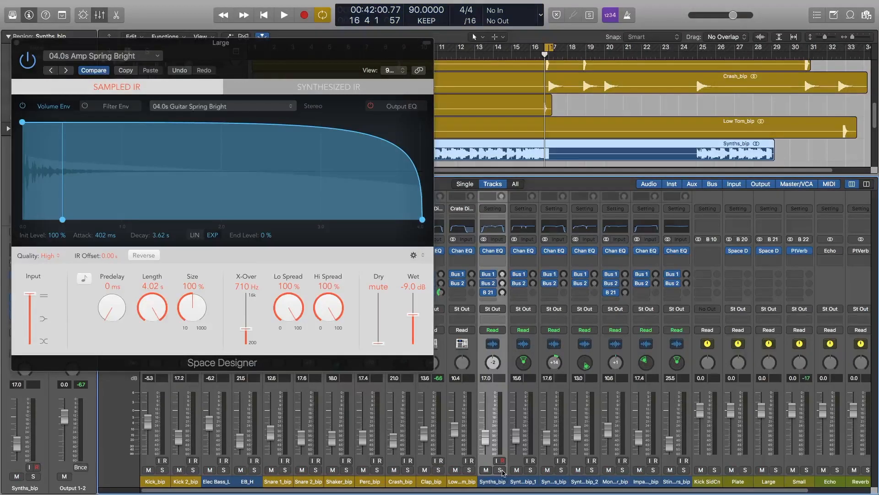
left_click(499, 470)
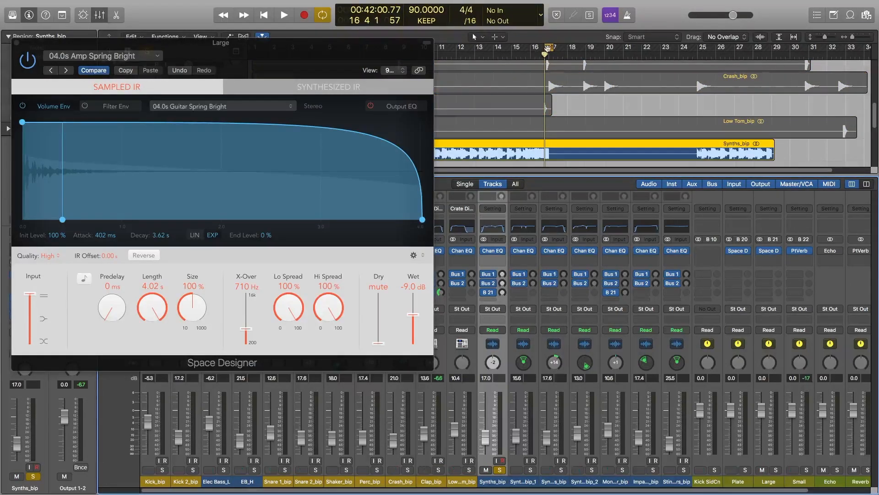
Move the cycle range to about bars 1 to 5, shifting the Space Designer window out of the way as needed.
left_click_drag(352, 57, 624, 196)
left_click_drag(354, 50, 328, 54)
left_click_drag(467, 185, 228, 45)
Play the cycle, raise Synths_bip's Bus 21 send to -8.4 dB and set the Space Designer's wet level to 0.0 dB.
key("space")
left_click_drag(503, 293, 511, 249)
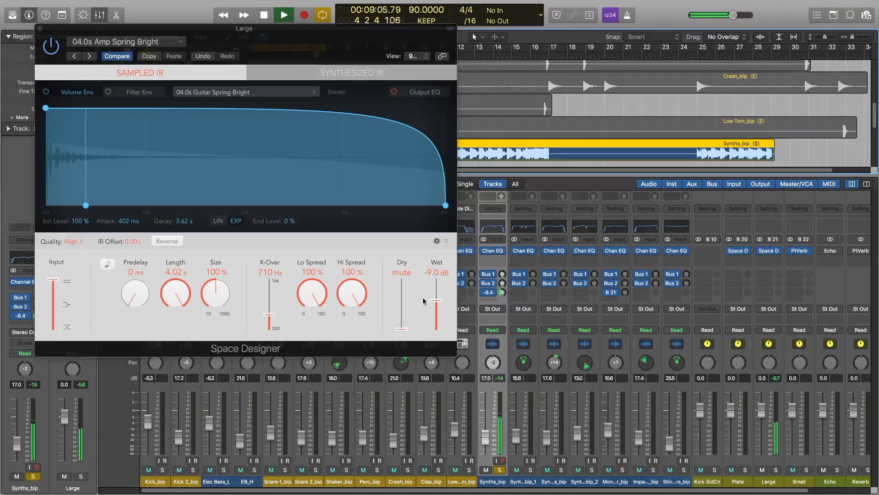
left_click_drag(436, 299, 444, 256)
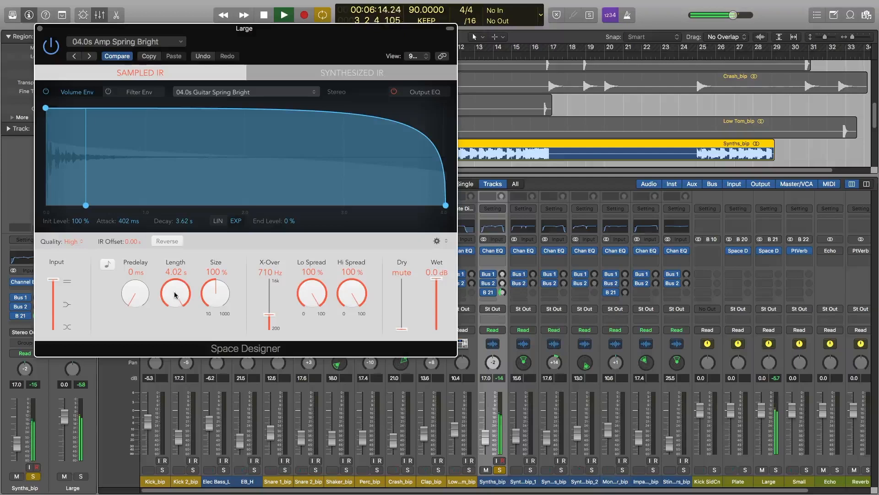
Try a Space Designer size of 190% with a 7.03 s length and raise Synths_bip's Bus 21 send to +0.3 dB.
left_click_drag(174, 294, 233, 210)
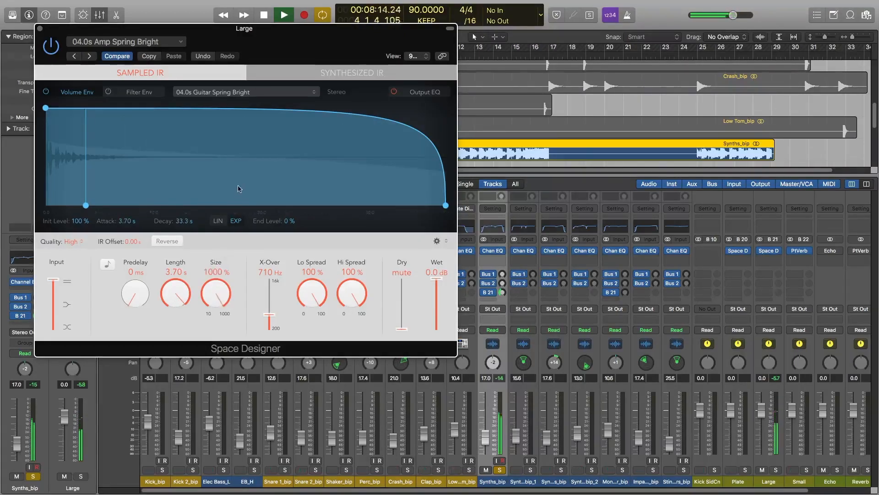
left_click_drag(220, 290, 249, 337)
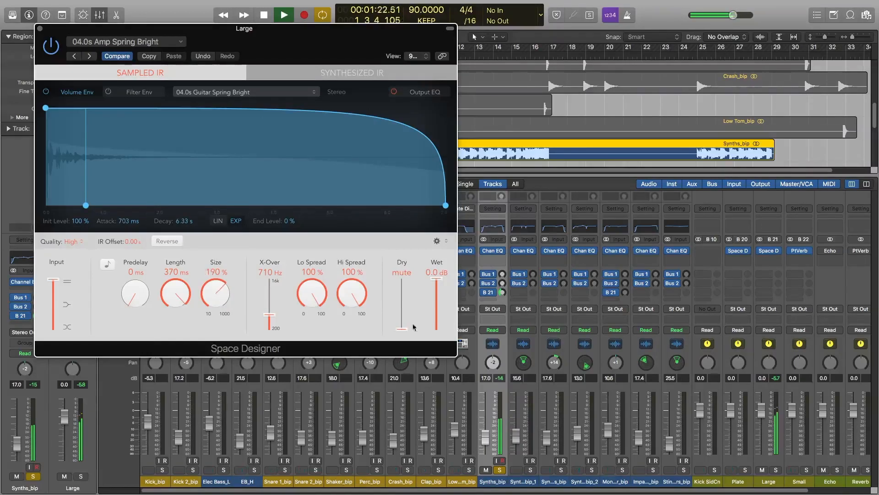
left_click_drag(502, 293, 502, 295)
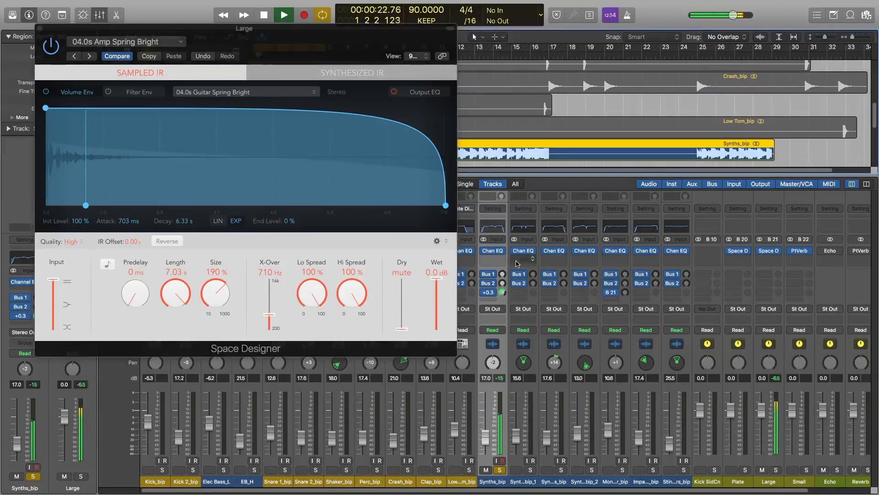
Set the Space Designer's size to 100% and length to 1.69 s, and lower Synths_bip's Bus 21 send to -10.8 dB before stopping playback.
left_click_drag(209, 297, 225, 316)
left_click_drag(176, 293, 183, 324)
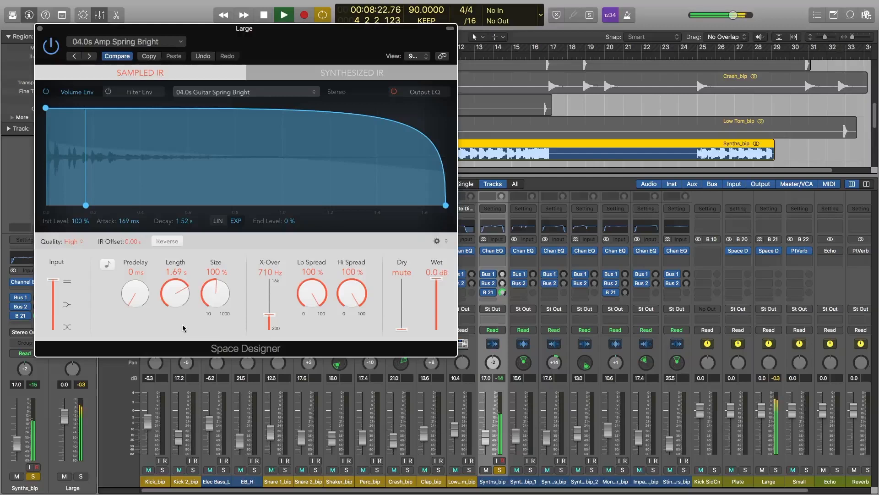
left_click(508, 290)
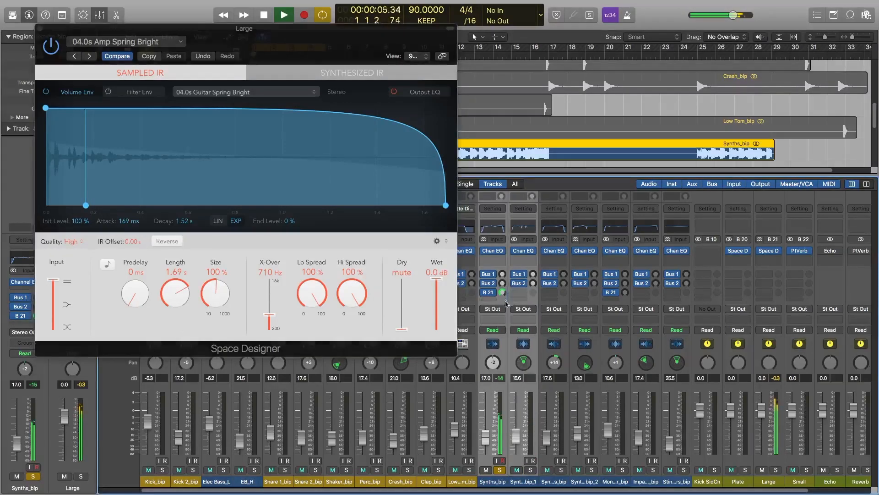
left_click_drag(503, 293, 502, 303)
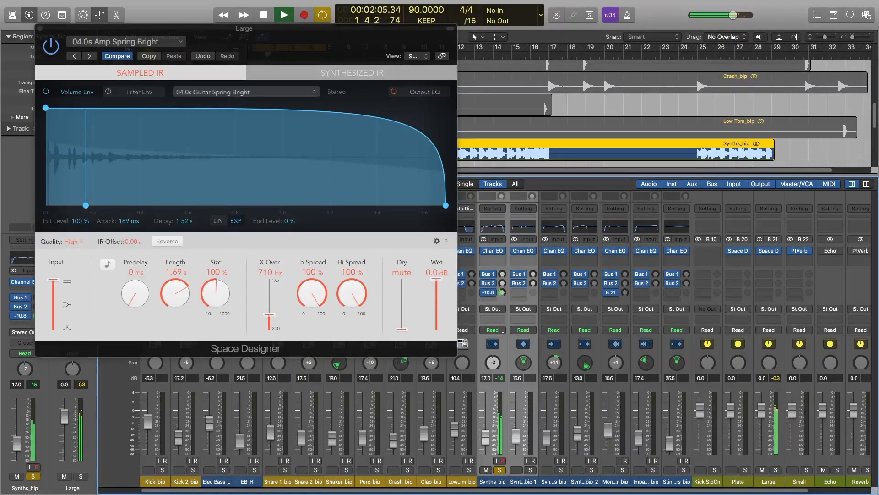
key("space")
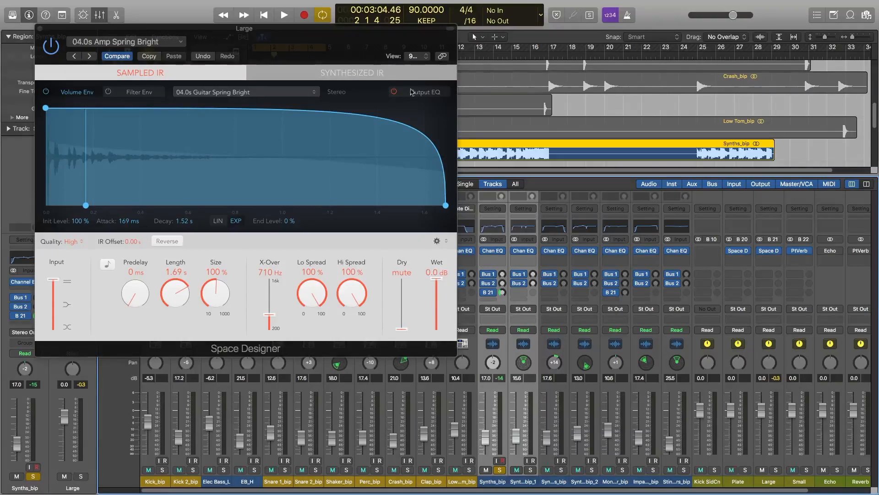
Shift the Space Designer window aside to look over the synth tracks in the arrangement, and move it back.
left_click_drag(371, 61, 787, 84)
scroll(354, 107, "down", 2)
scroll(353, 107, "up", 8)
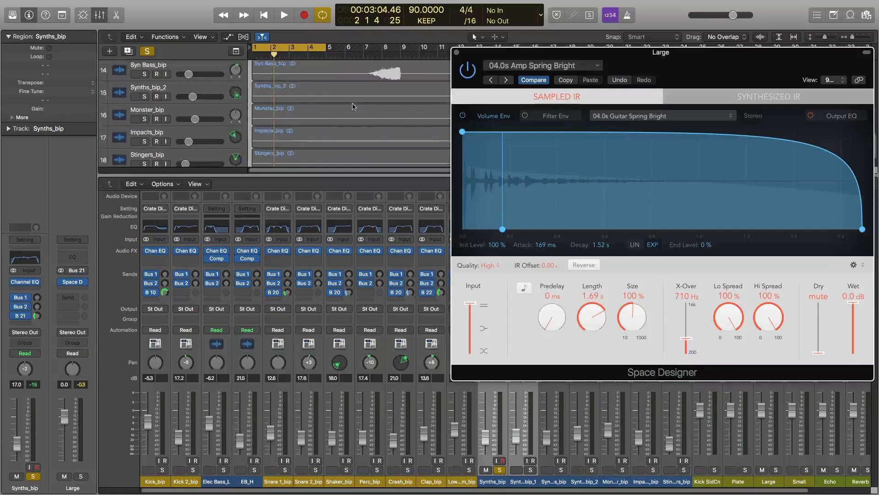
scroll(353, 106, "down", 8)
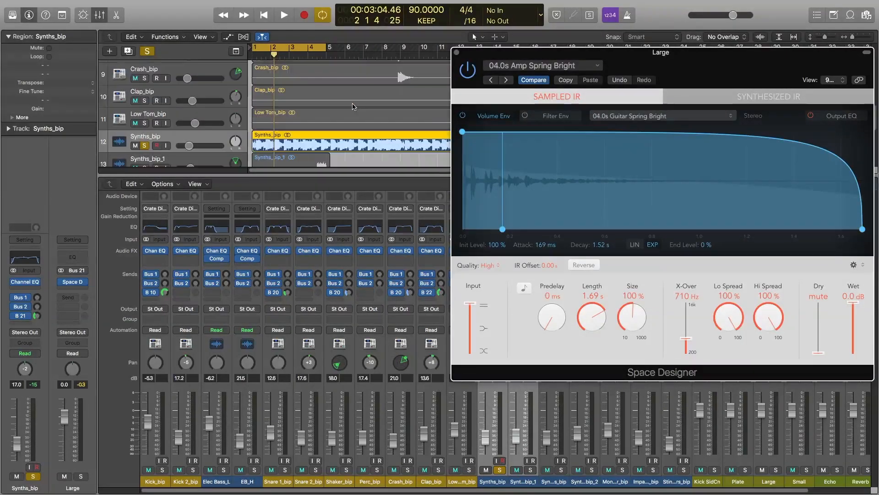
left_click_drag(636, 58, 211, 40)
Shorten the Space Designer's length to 925 ms during playback and raise Synths_bip's Bus 21 send slightly.
key("space")
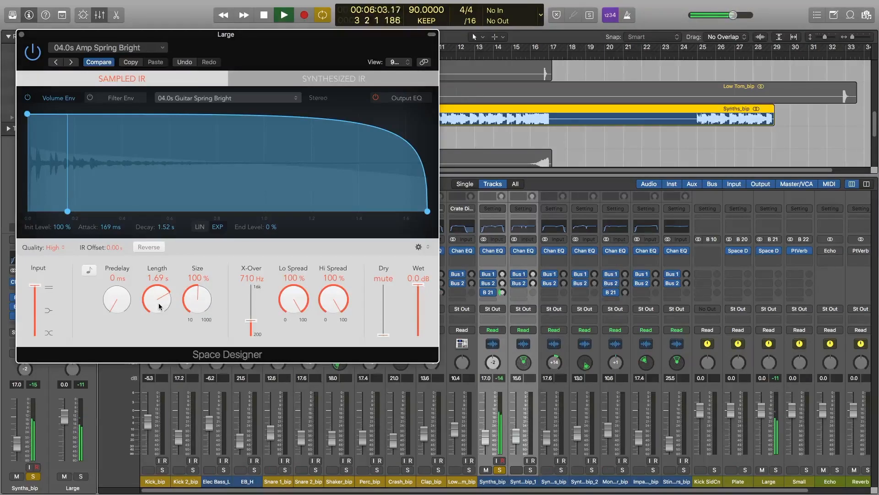
left_click_drag(161, 306, 160, 310)
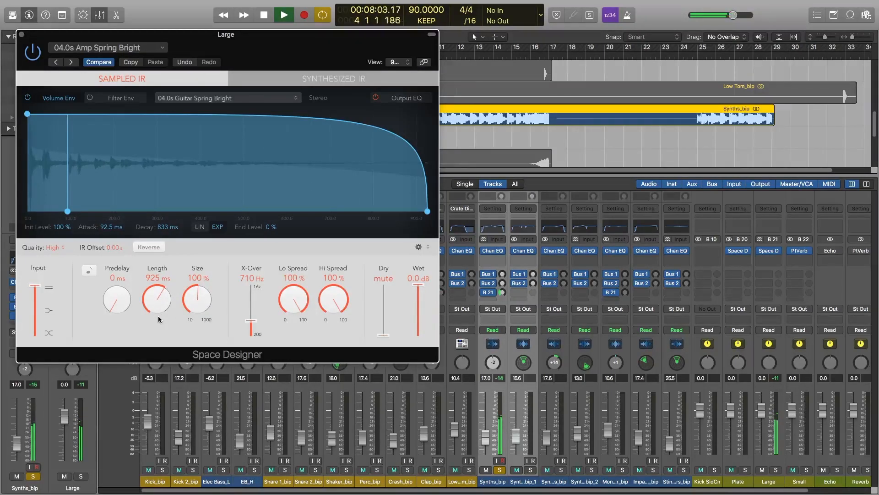
left_click_drag(502, 292, 502, 285)
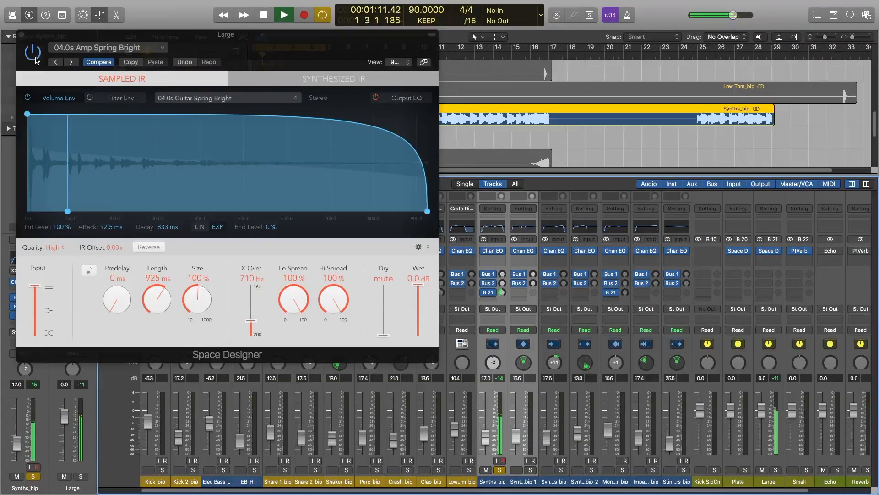
left_click(37, 59)
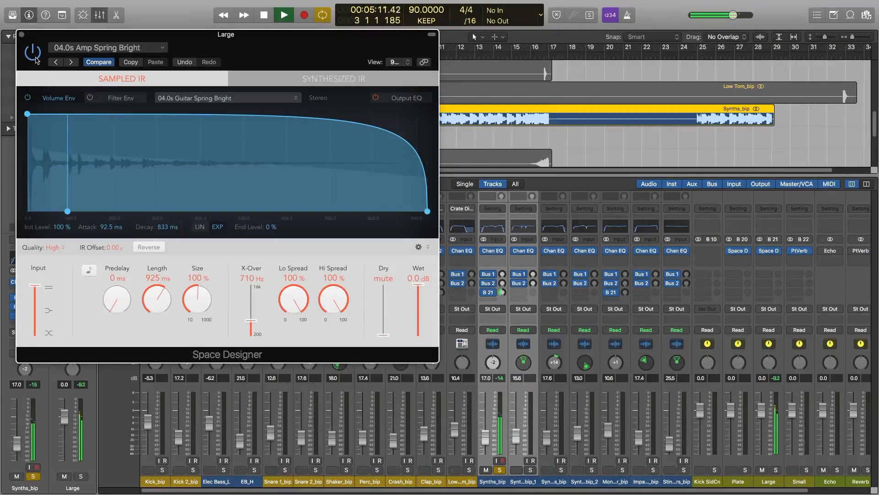
Balance the Large reverb by lowering its wet level to -13.0 dB and raising Synths_bip's Bus 21 send to -3.0 dB.
left_click_drag(421, 287, 422, 313)
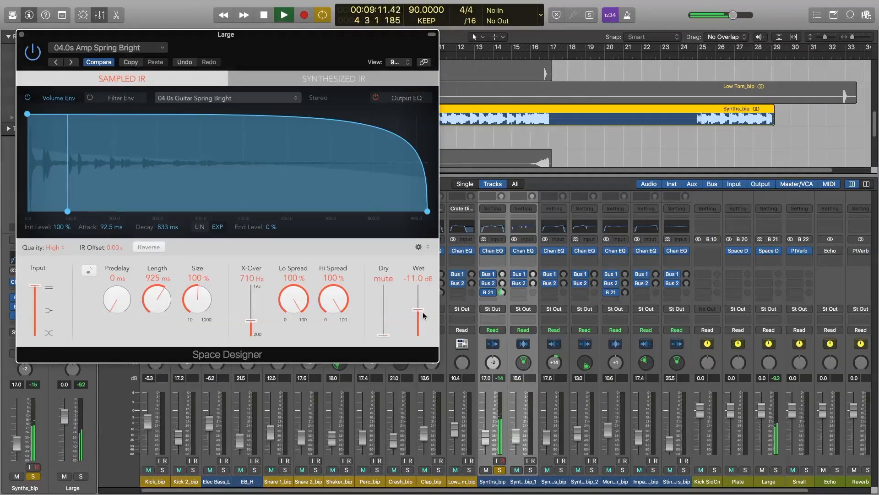
left_click_drag(422, 312, 422, 308)
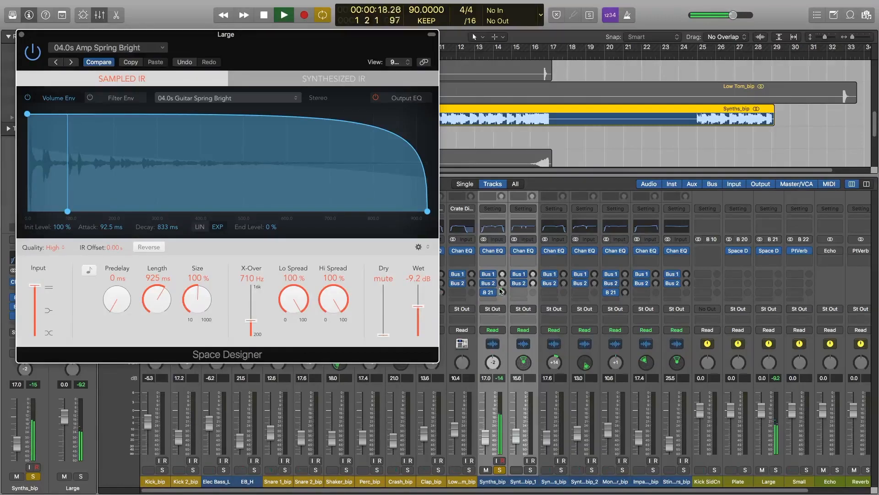
left_click_drag(502, 295, 509, 276)
left_click_drag(425, 310, 425, 315)
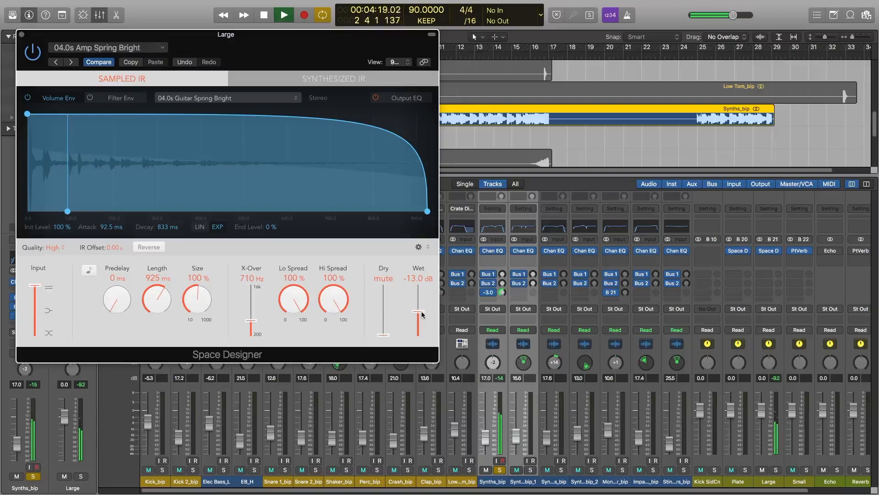
Lengthen the Large reverb to 6.80 s with a size of 260% while listening to the synths, and stop playback.
left_click_drag(158, 298, 160, 268)
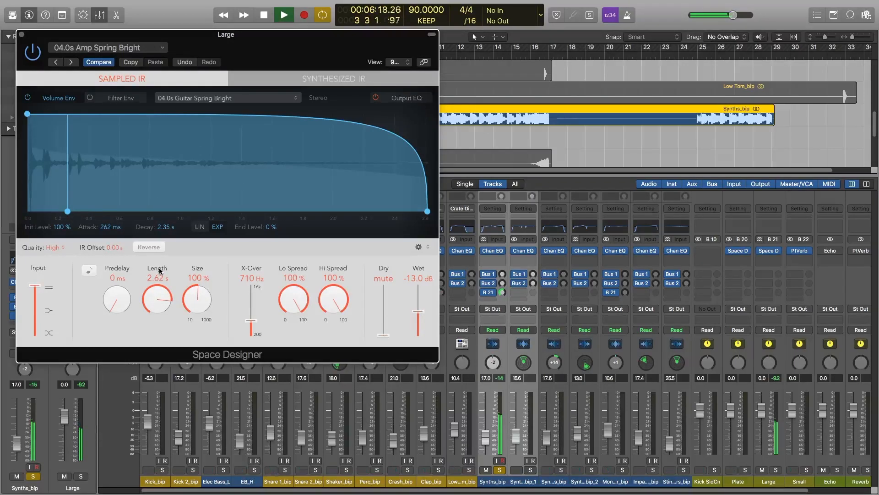
left_click_drag(196, 298, 202, 270)
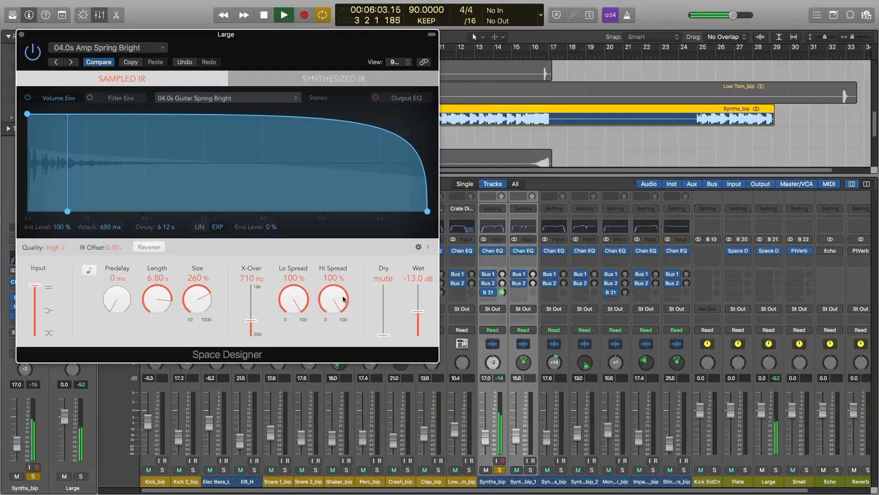
left_click_drag(295, 333, 303, 280)
key("space")
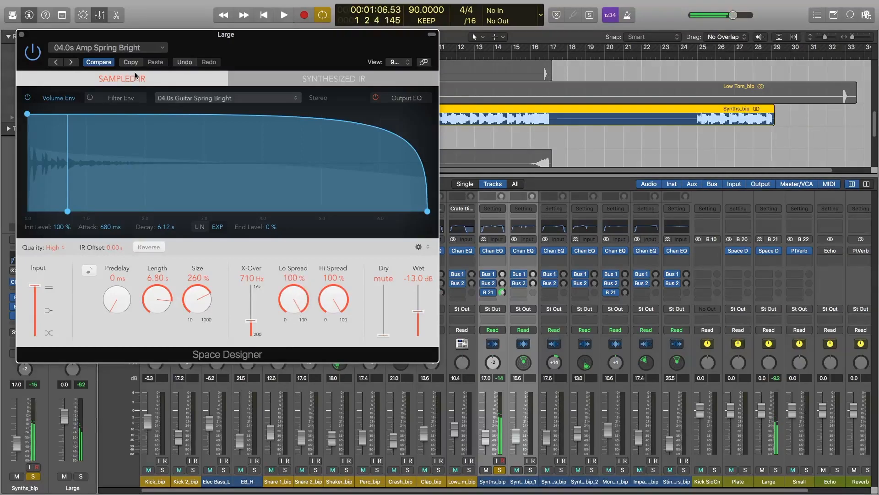
Close the Space Designer, solo Monster_bip instead of Synths_bip, and move the cycle range to bars 17–21.
left_click(21, 35)
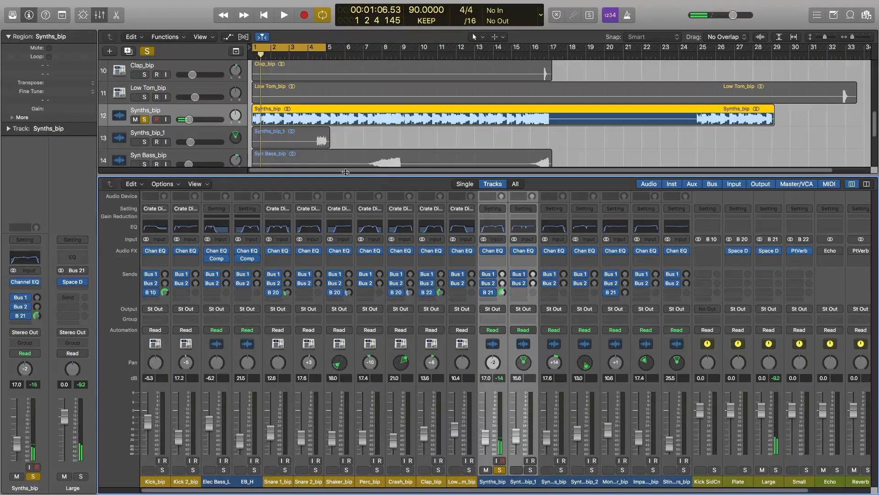
left_click(500, 470)
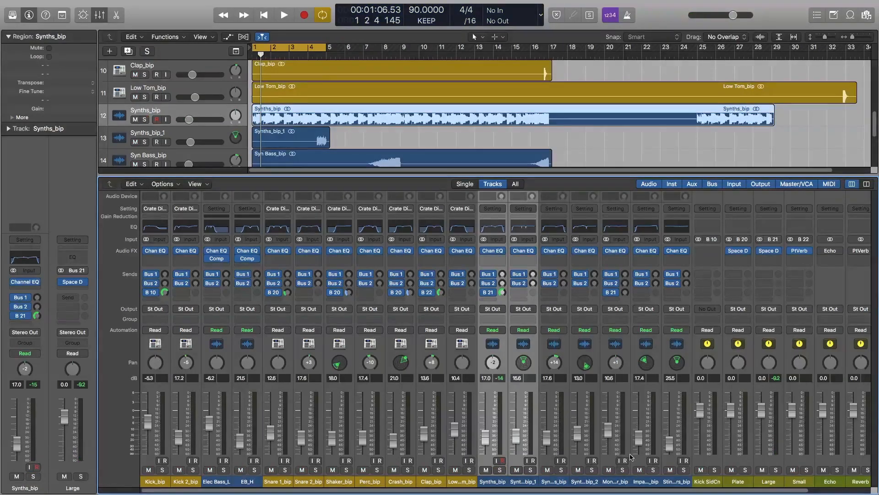
left_click(628, 459)
left_click(623, 470)
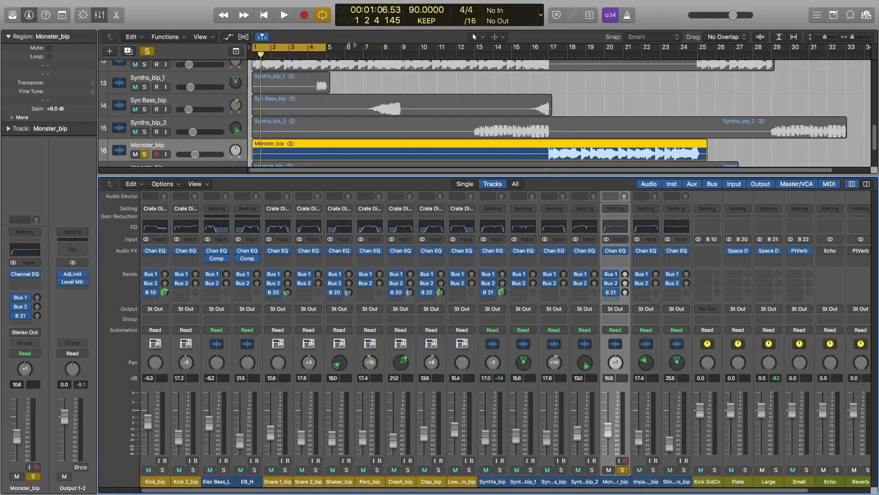
left_click_drag(272, 47, 570, 79)
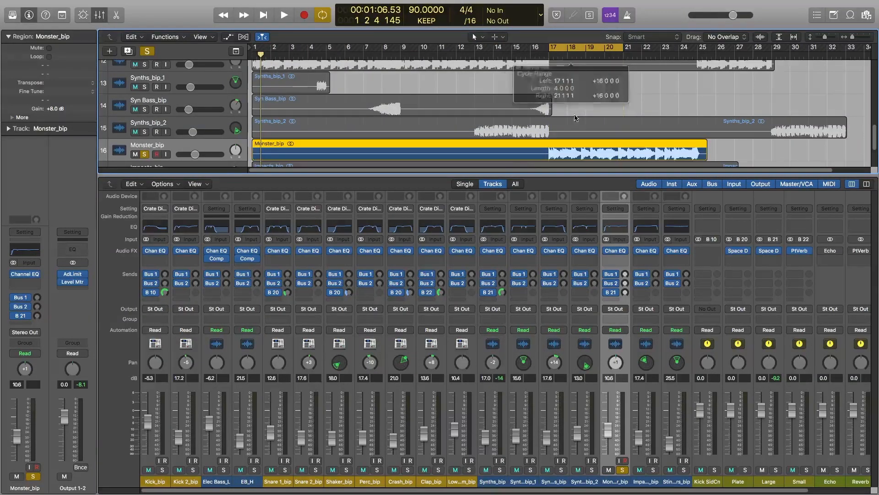
Balance Monster_bip's Bus 21 send to the Large reverb by ear during cycled playback, and stop playback.
key("space")
left_click(625, 292)
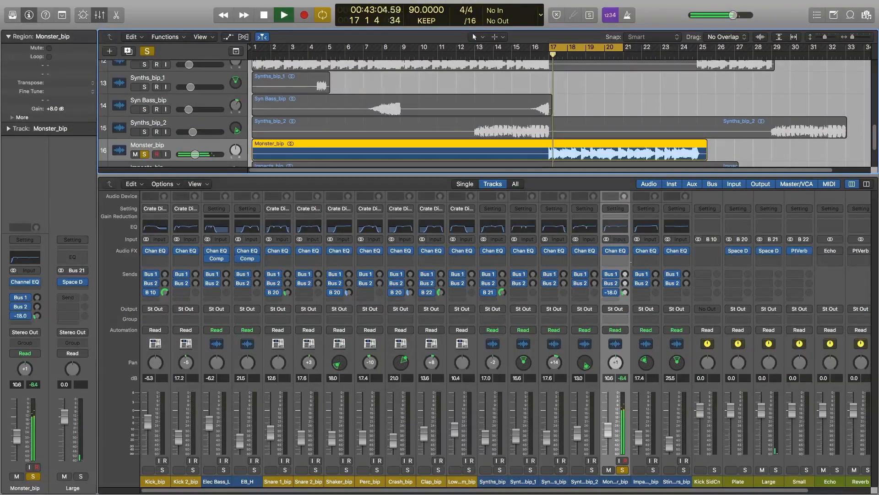
left_click_drag(625, 292, 625, 317)
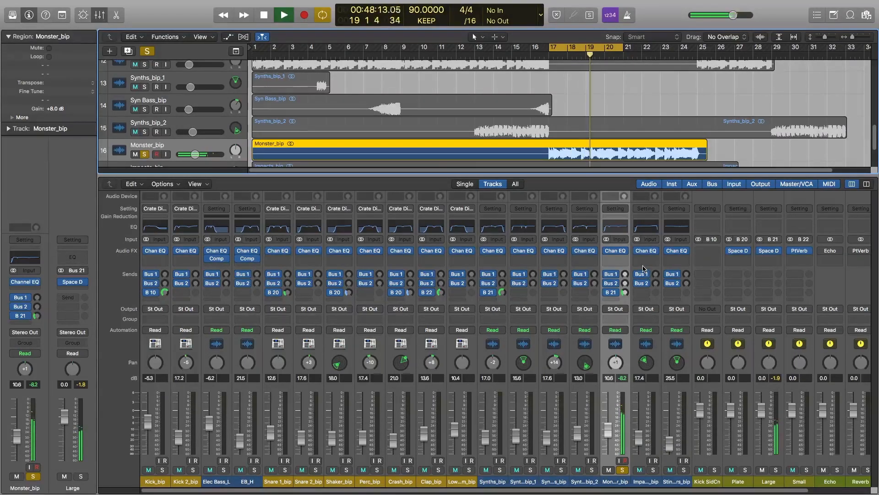
key("space")
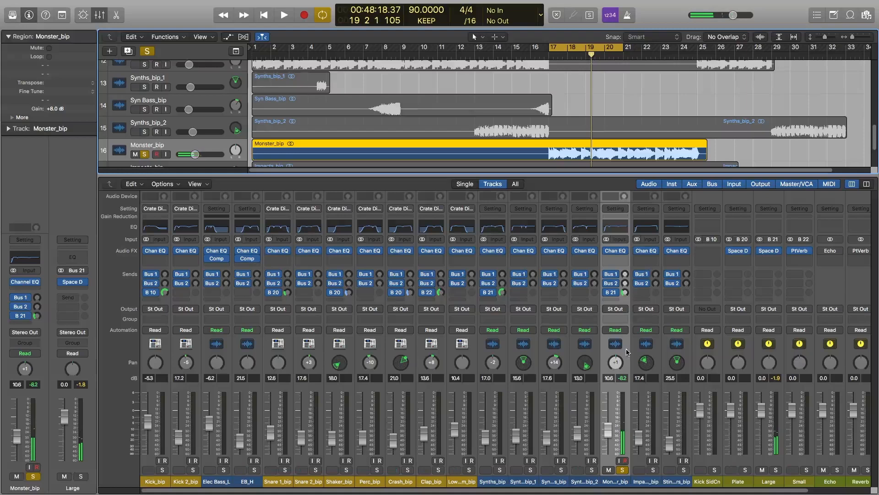
Review the drum and synth channels' reverb sends alongside the Plate, Large and Small auxes in the mixer.
left_click(574, 357)
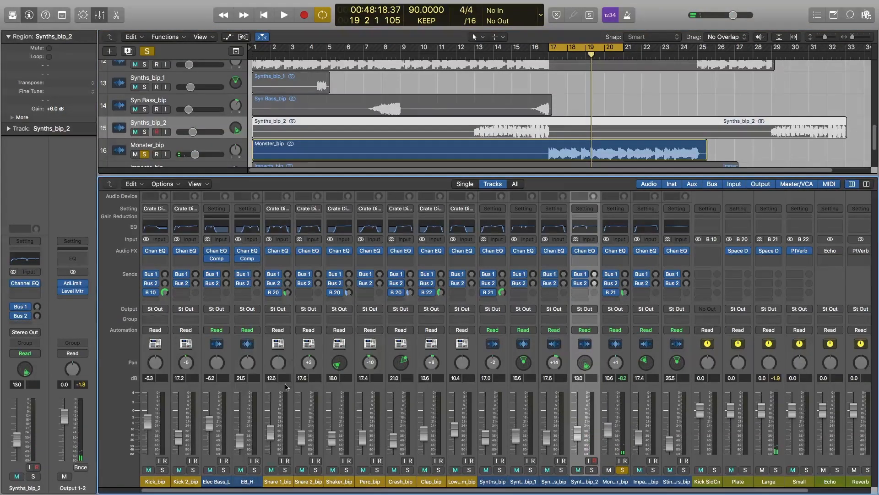
left_click(276, 393)
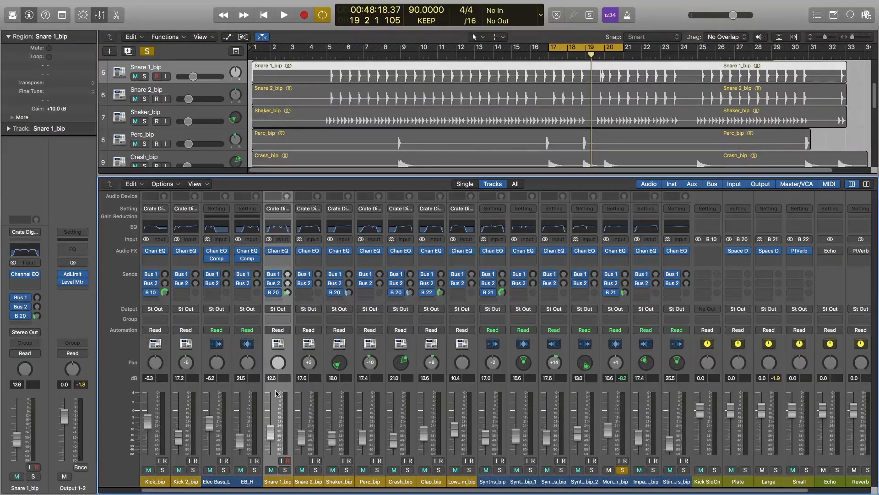
left_click(432, 392)
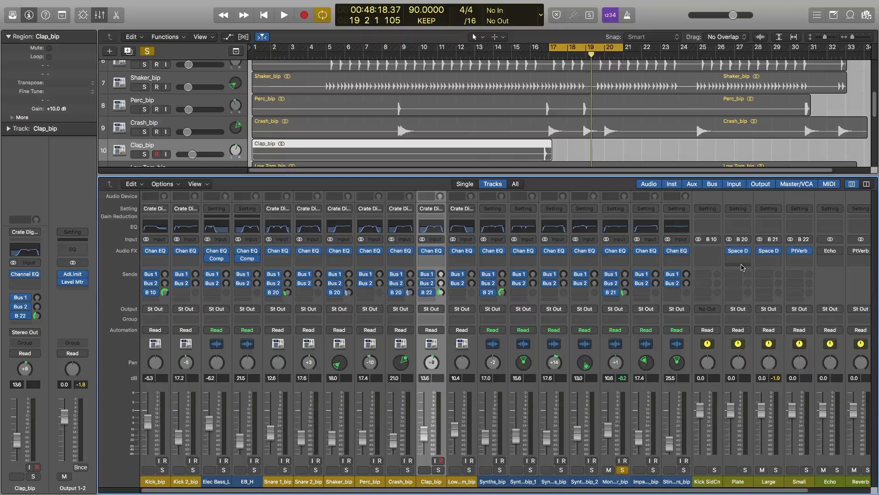
left_click(744, 463)
left_click(774, 461)
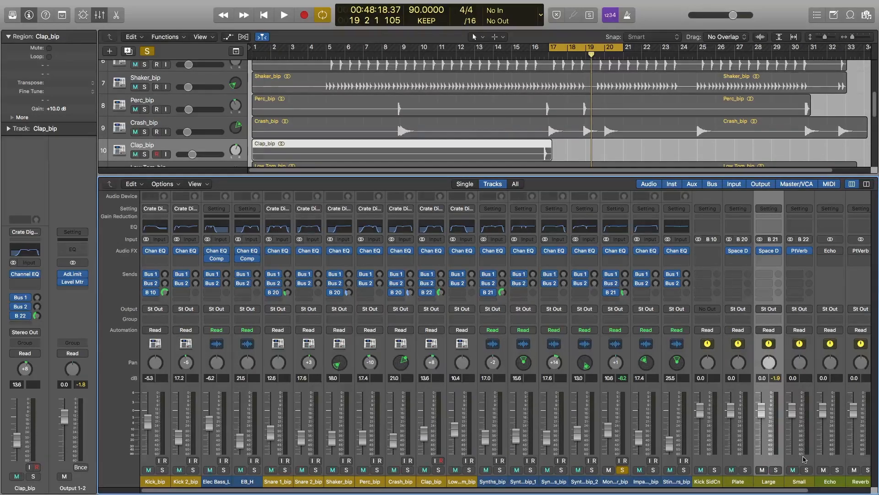
left_click(803, 457)
left_click(736, 464)
left_click(764, 460)
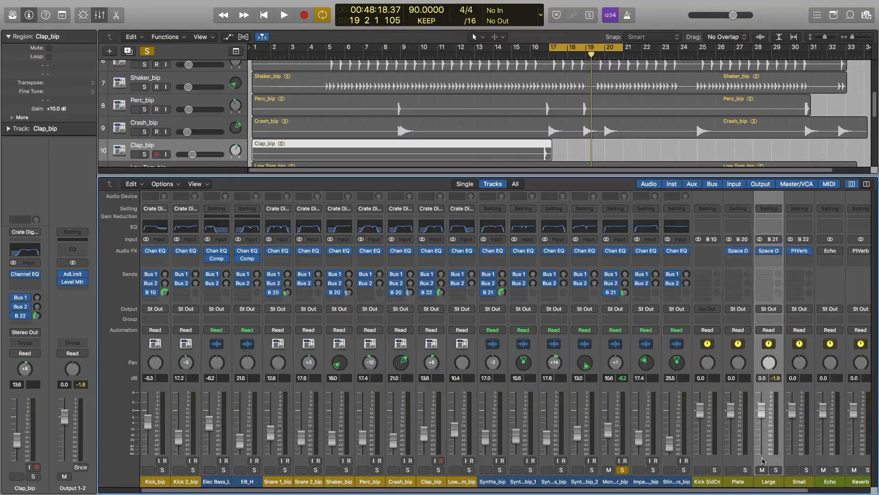
left_click(795, 463)
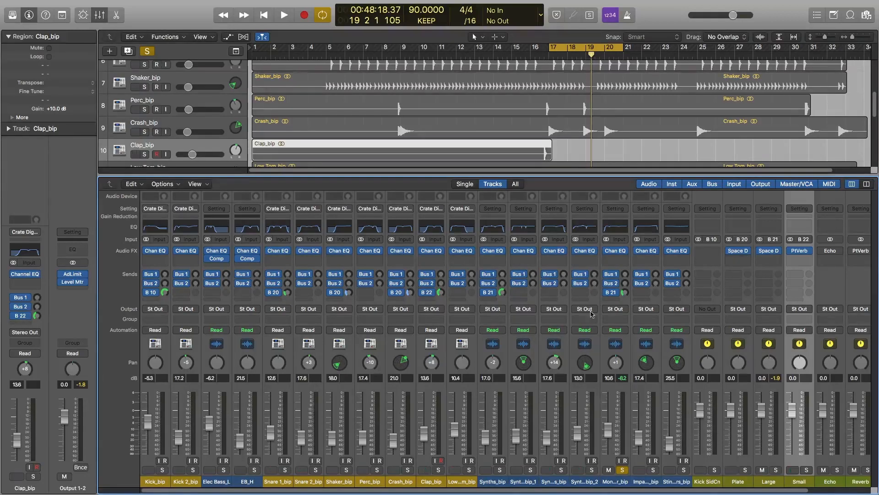
left_click(492, 389)
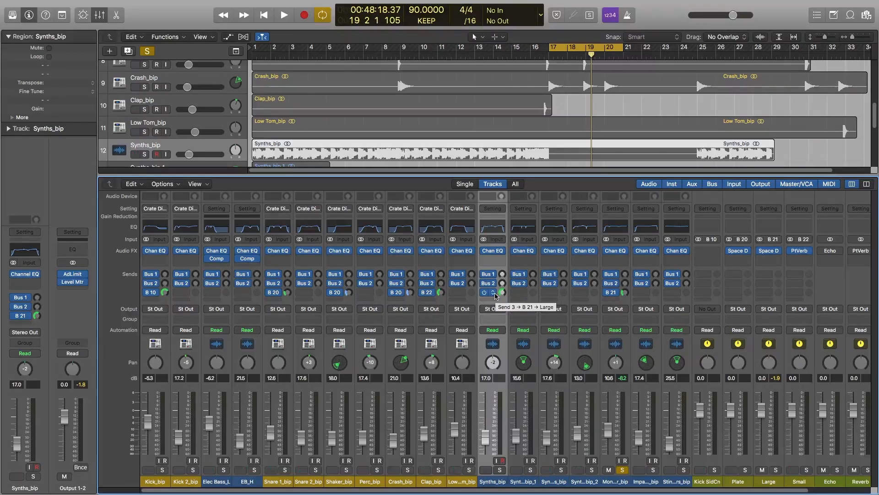
Insert a Channel EQ after the Space Designer on the Large aux and shift its window aside.
left_click(779, 353)
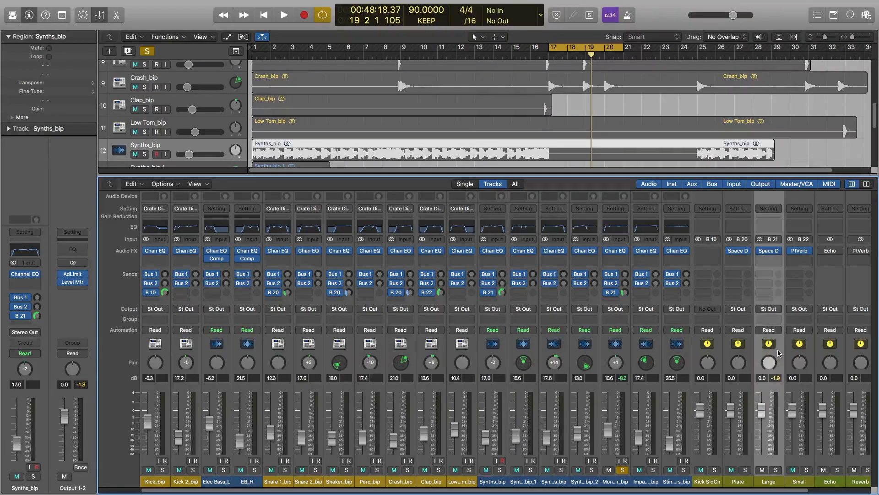
left_click(771, 263)
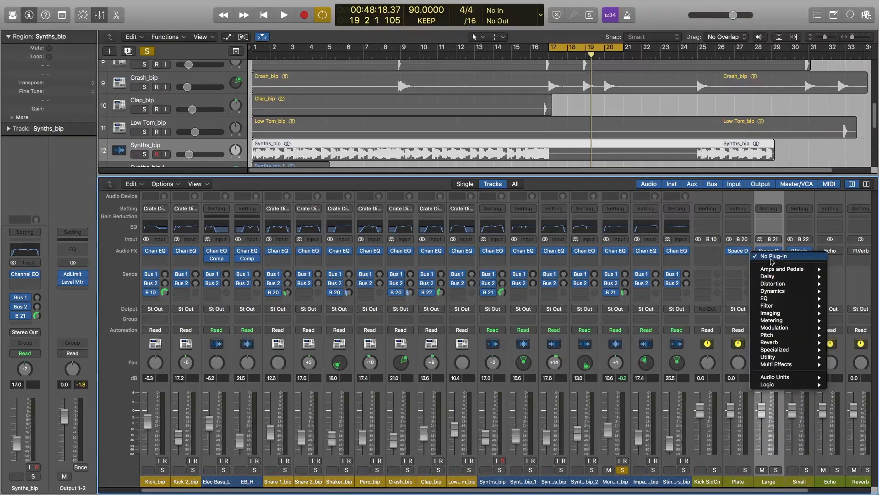
left_click(770, 227)
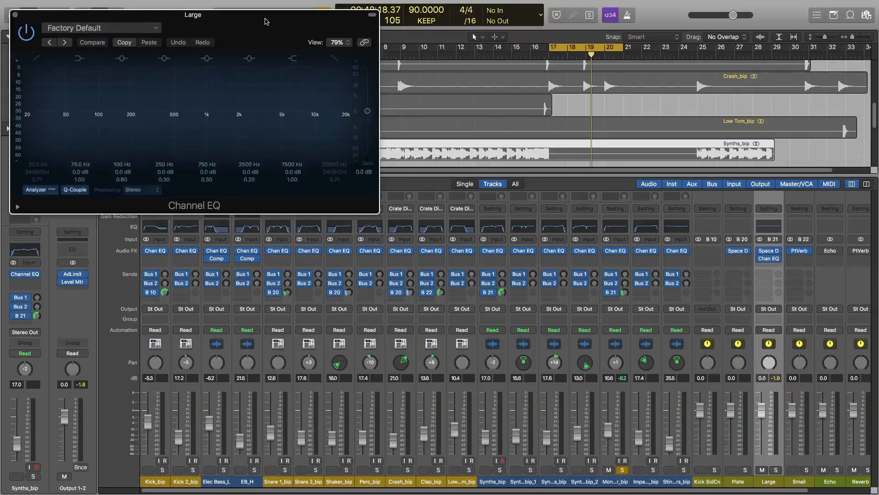
left_click_drag(307, 57, 262, 17)
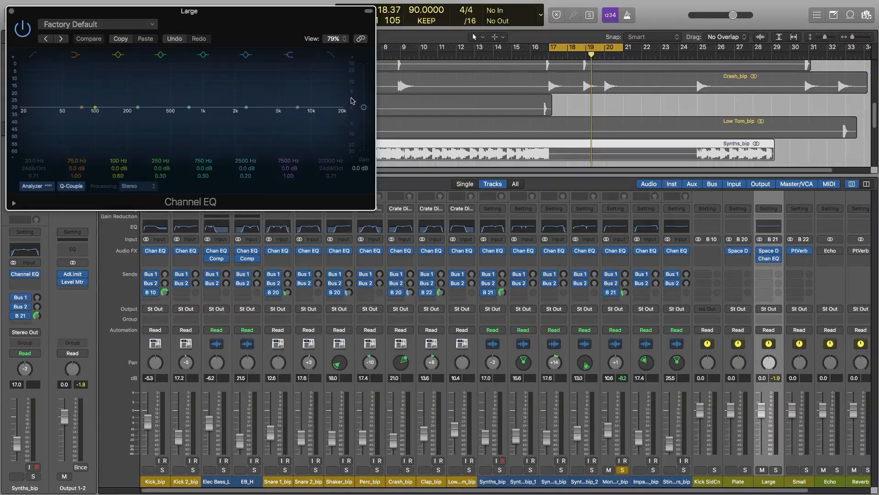
left_click_drag(351, 103, 352, 129)
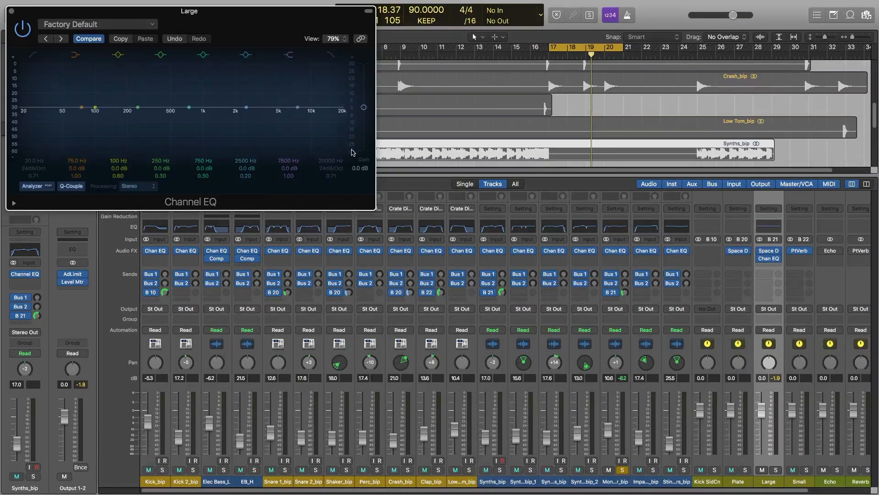
Shape the Large reverb's EQ during playback with a 49 Hz, 48 dB/Oct low cut and a +7.0 dB high shelf at 2250 Hz.
key("space")
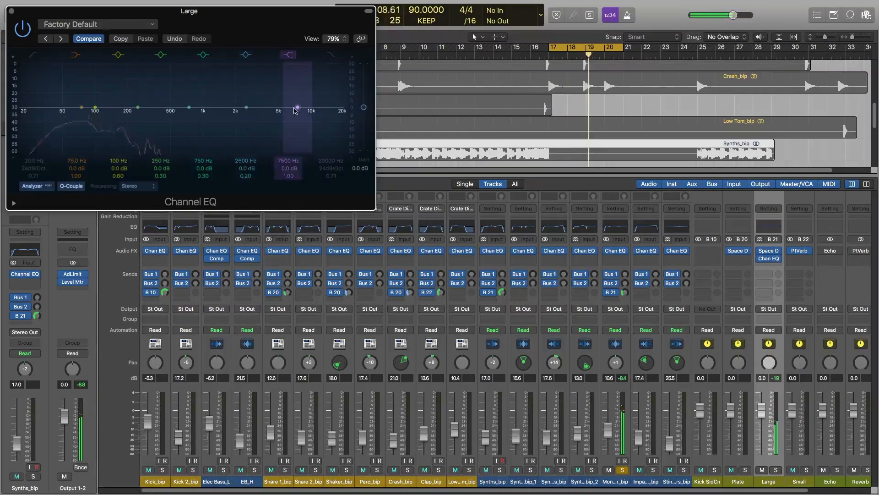
left_click_drag(294, 107, 211, 89)
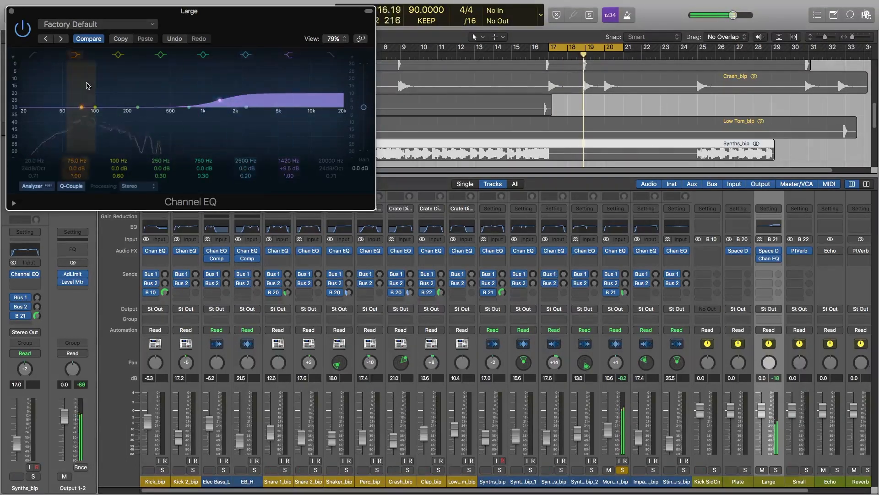
left_click_drag(20, 112, 51, 111)
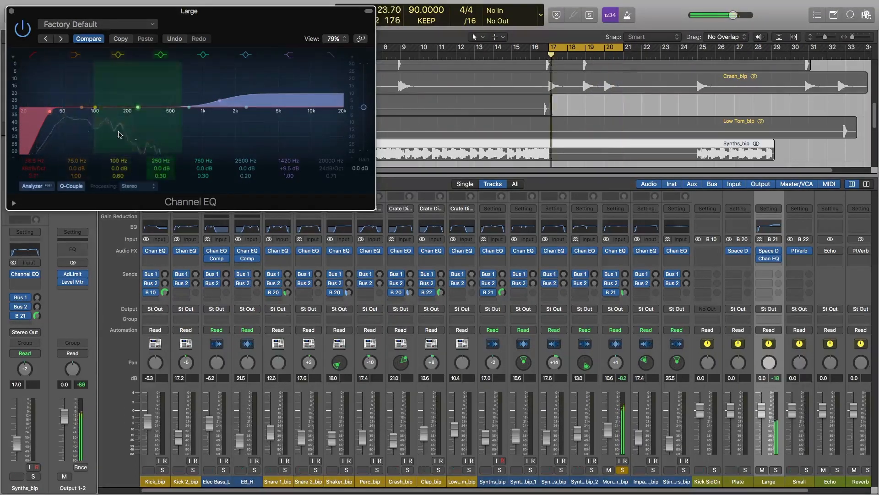
left_click_drag(39, 137, 62, 128)
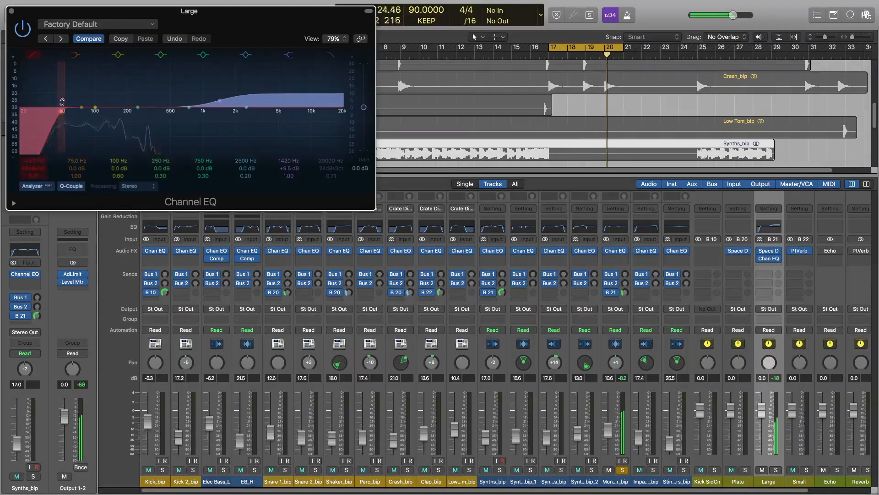
mouse_move(354, 133)
left_mouse_down()
mouse_move(357, 104)
mouse_move(354, 140)
left_mouse_up()
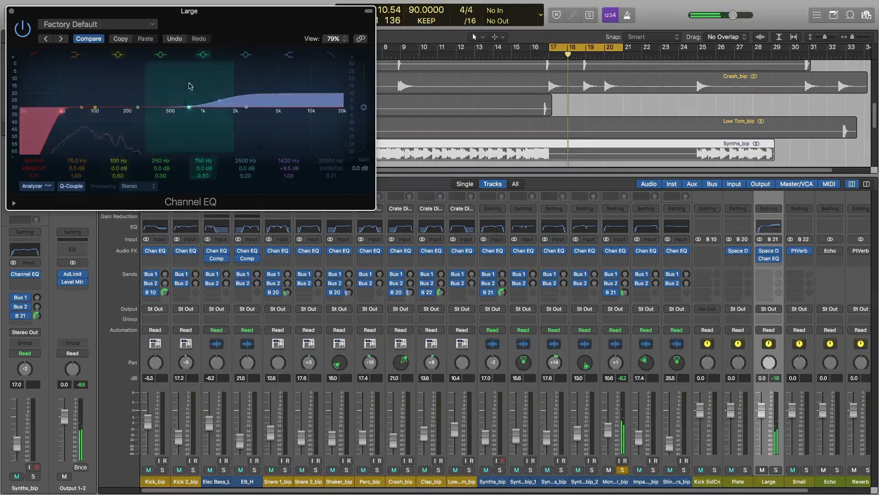
left_click_drag(220, 100, 240, 105)
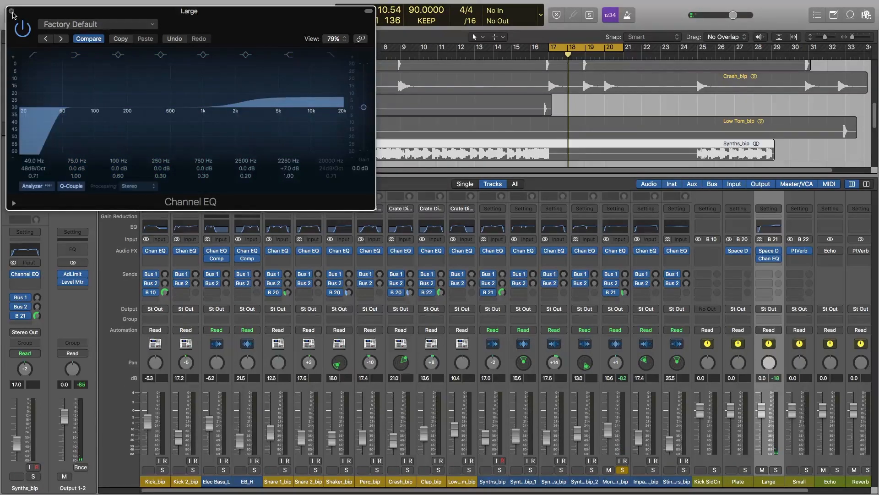
left_click(12, 12)
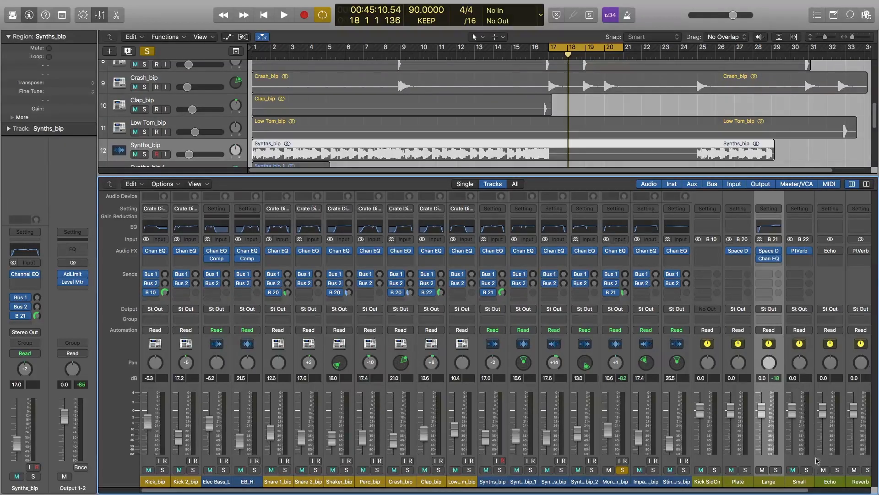
Bring up the Level Meter on Output 1-2, unsolo Monster_bip, and extend the cycle range to bars 1–21.
left_click(817, 488)
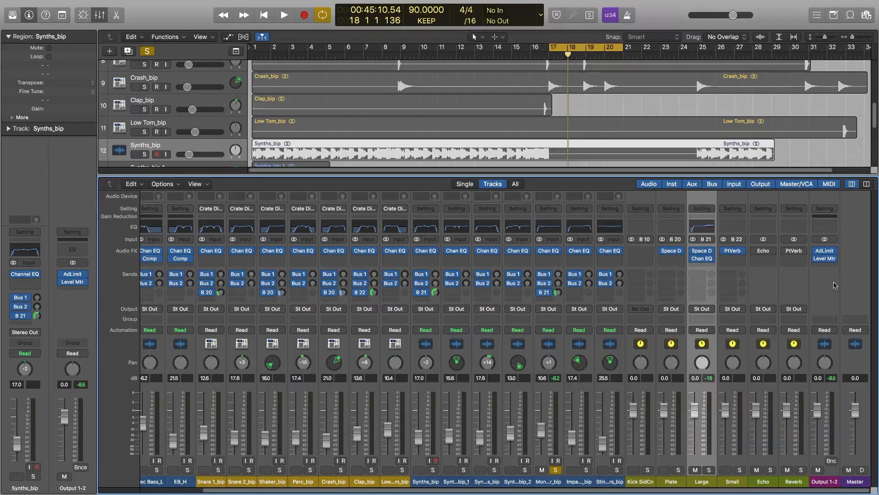
left_click(745, 351)
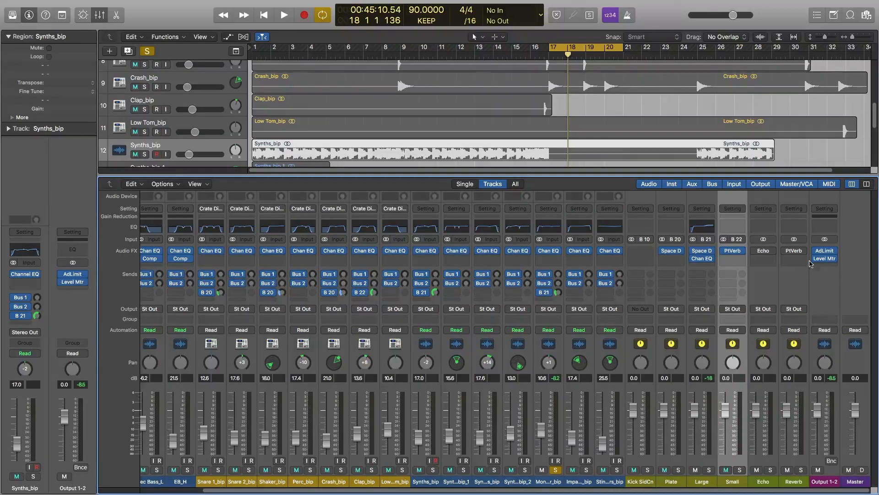
left_click(829, 261)
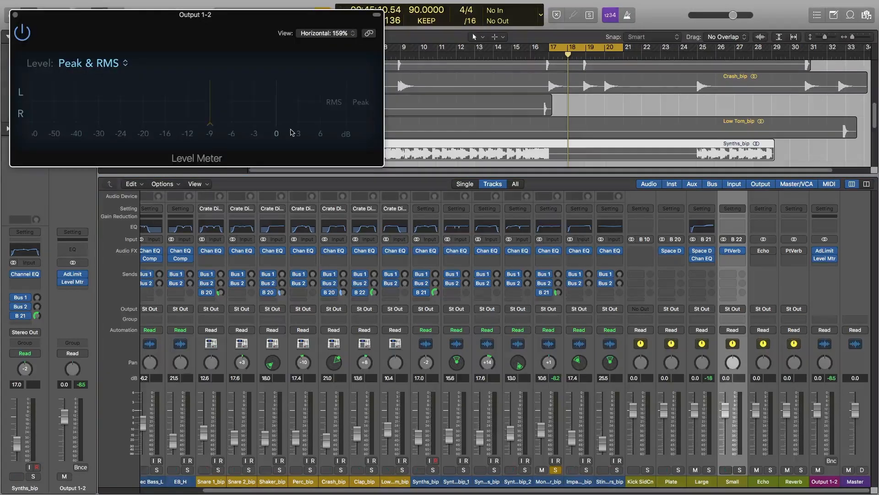
key("space")
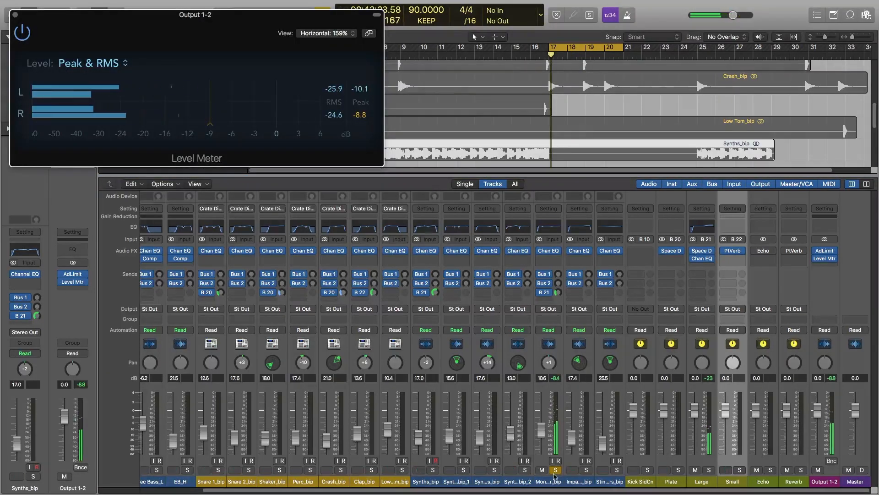
left_click(555, 469)
left_click_drag(554, 54, 236, 50)
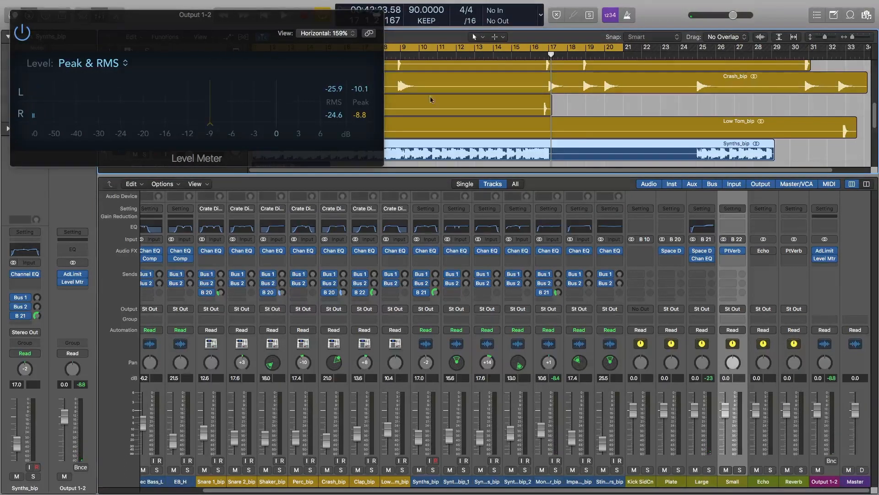
Play the full mix to check the channel and output levels, and clear the Kick SidCn peak reading.
key("space")
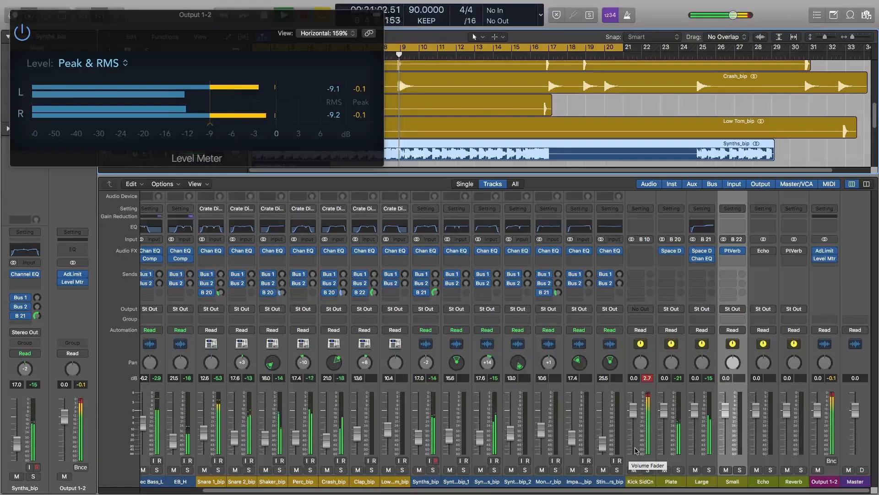
key("space")
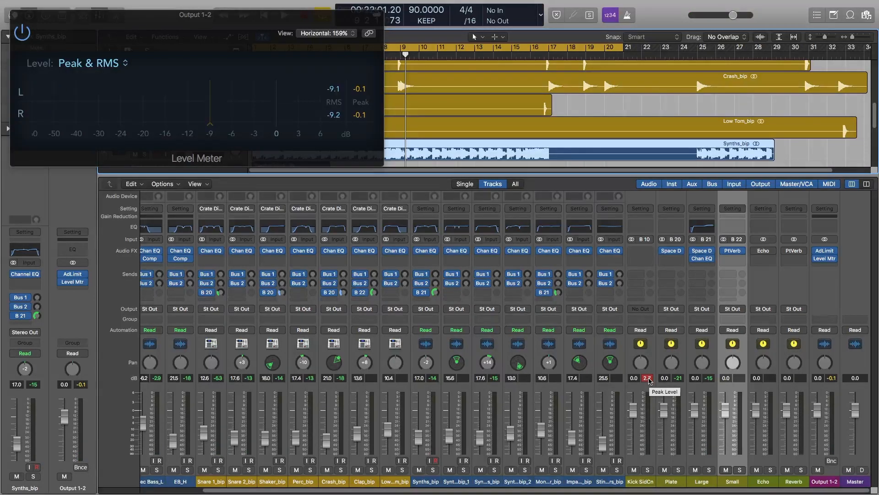
left_click(647, 378)
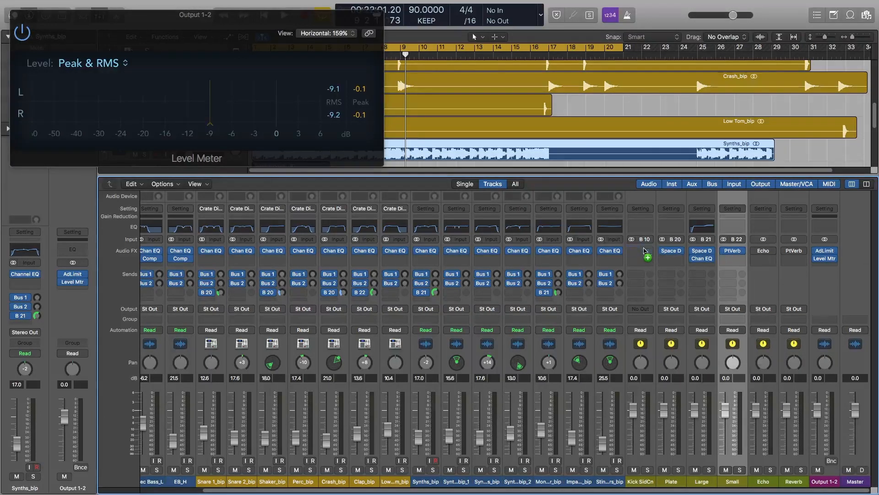
Copy the Adaptive Limiter onto Kick SidCn, check it with full-mix playback, and return the playhead to the start.
key("space")
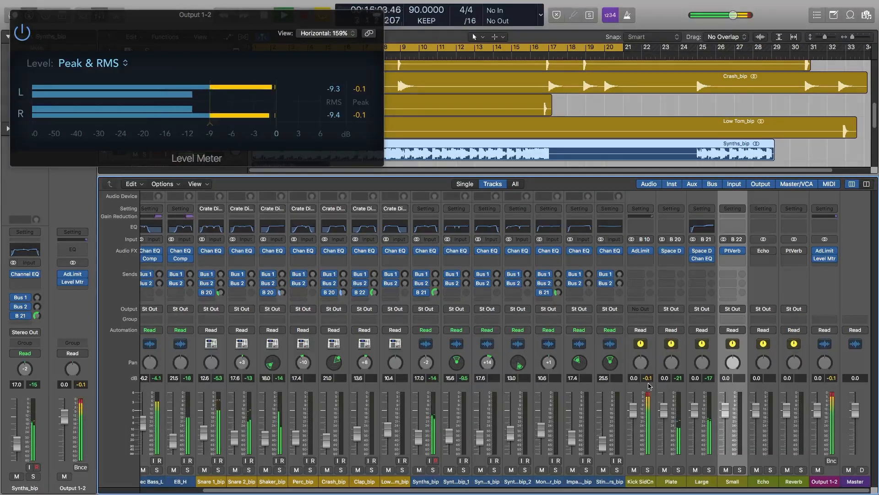
key("space")
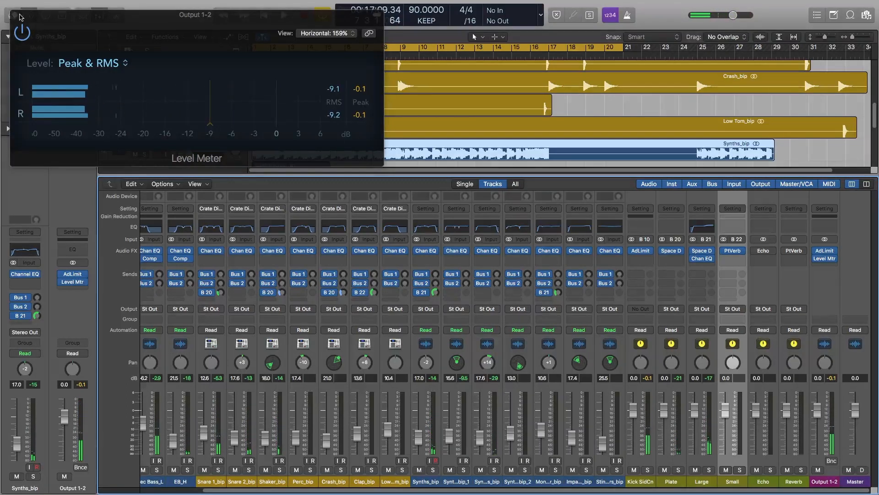
left_click(16, 15)
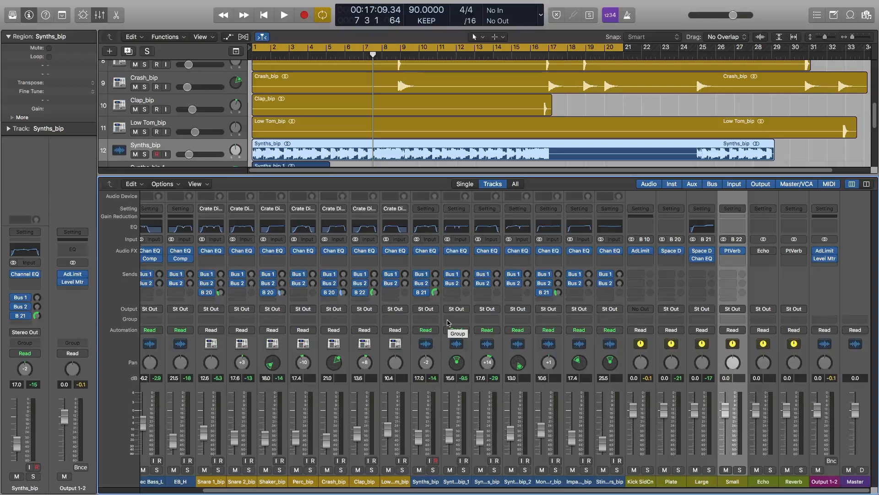
key("Return")
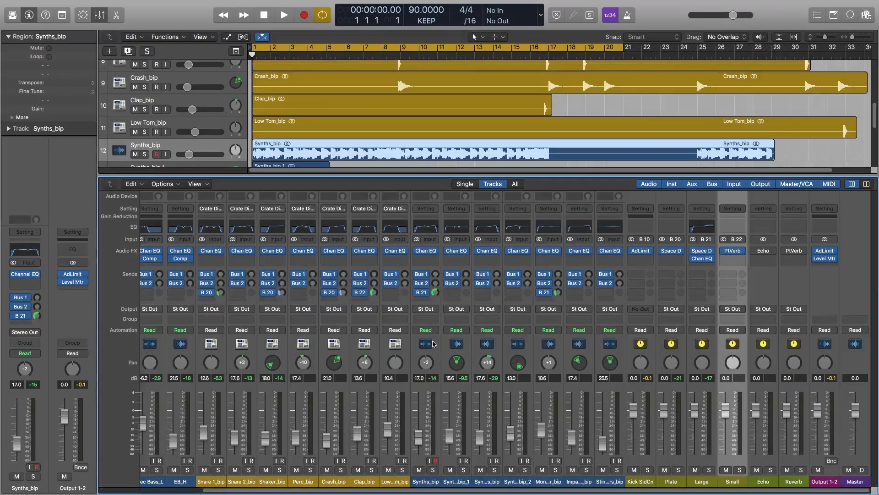